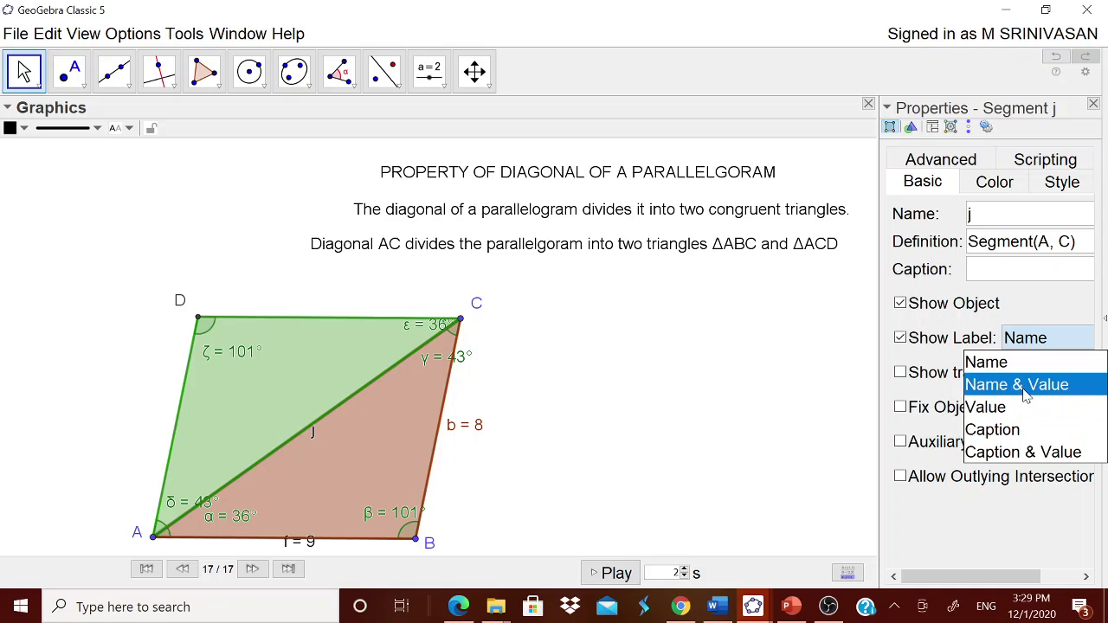
Step: Set the labels of diagonal AC and side AD to show name and value
{"action": "left_click", "coordinate": [1024, 389]}
{"action": "left_click", "coordinate": [178, 432]}
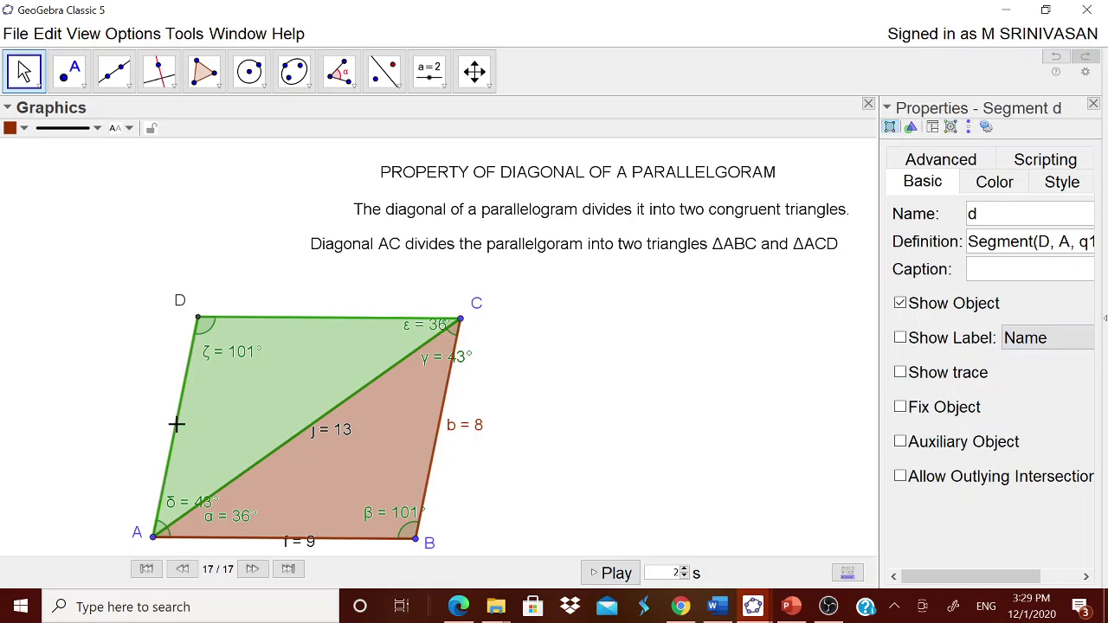
{"action": "left_click", "coordinate": [941, 348]}
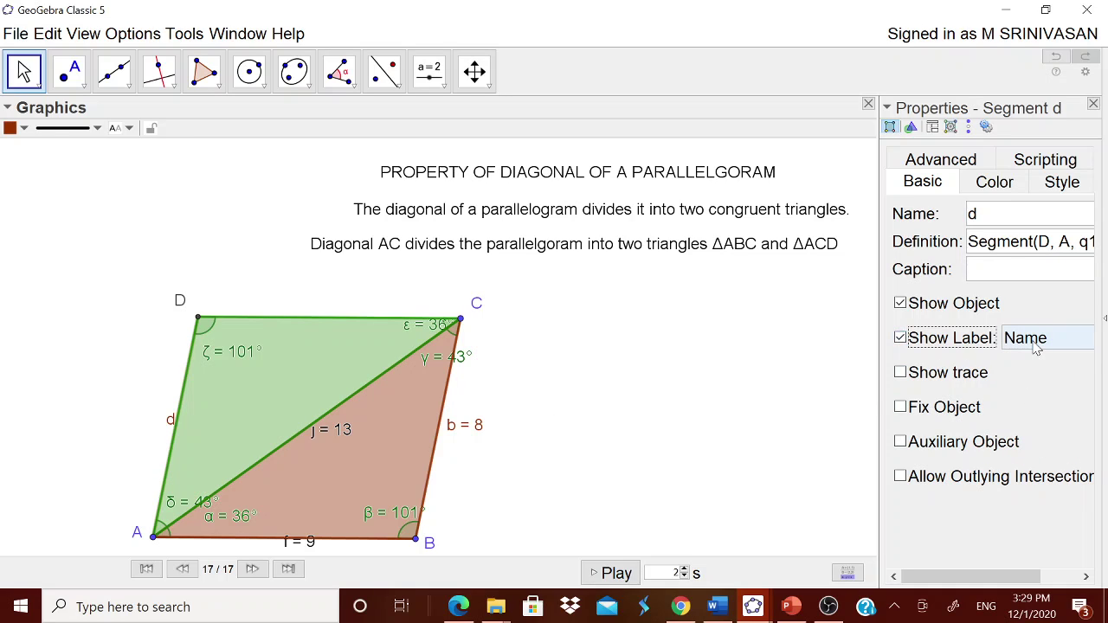
{"action": "left_click", "coordinate": [1035, 344]}
{"action": "left_click", "coordinate": [1024, 391]}
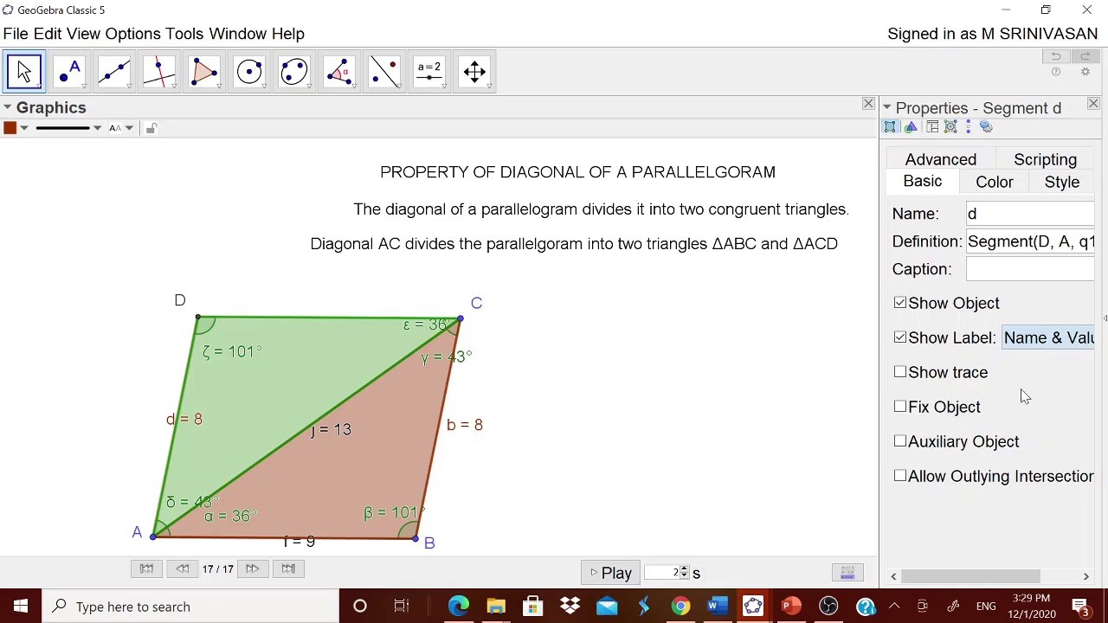
Step: Show the label of side CD as name and value, and close the object properties
{"action": "left_click", "coordinate": [309, 327]}
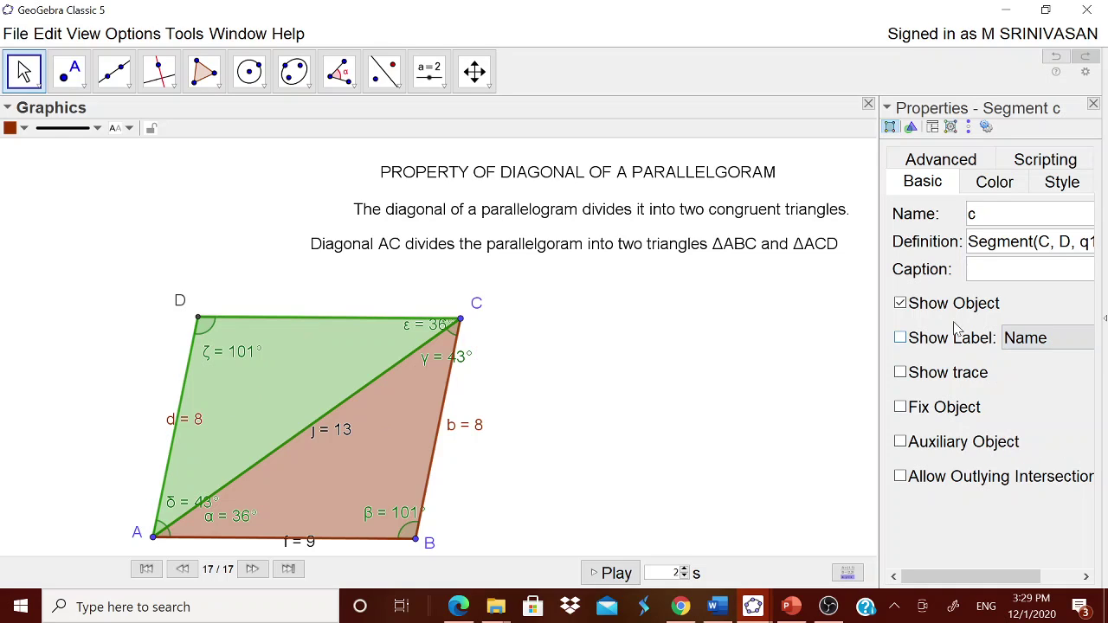
{"action": "left_click", "coordinate": [901, 337]}
{"action": "left_click", "coordinate": [1026, 339]}
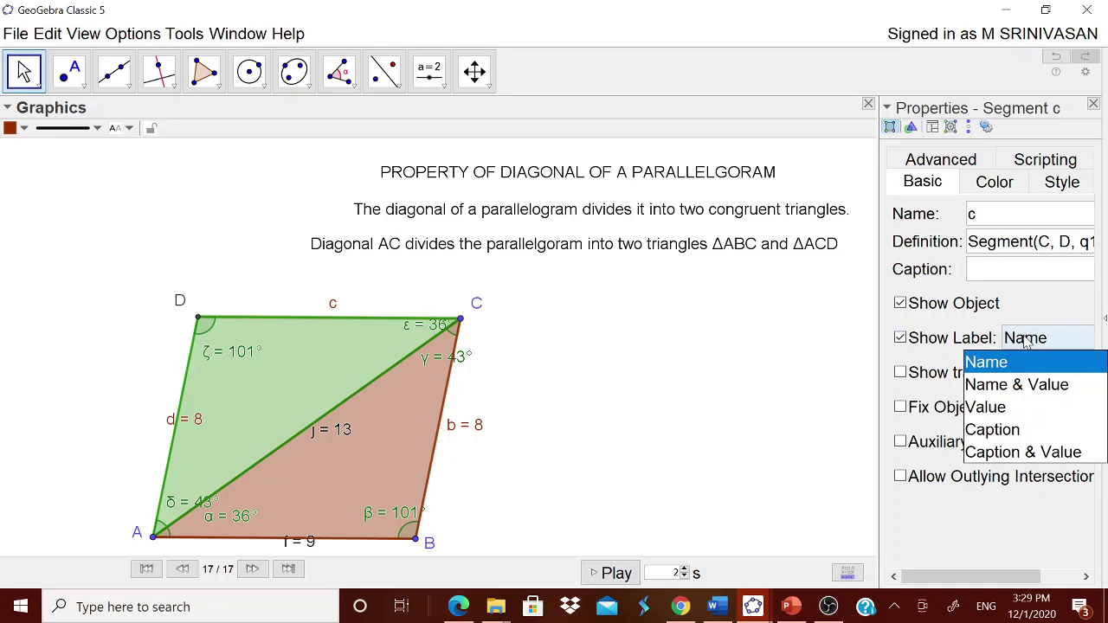
{"action": "left_click", "coordinate": [1021, 392]}
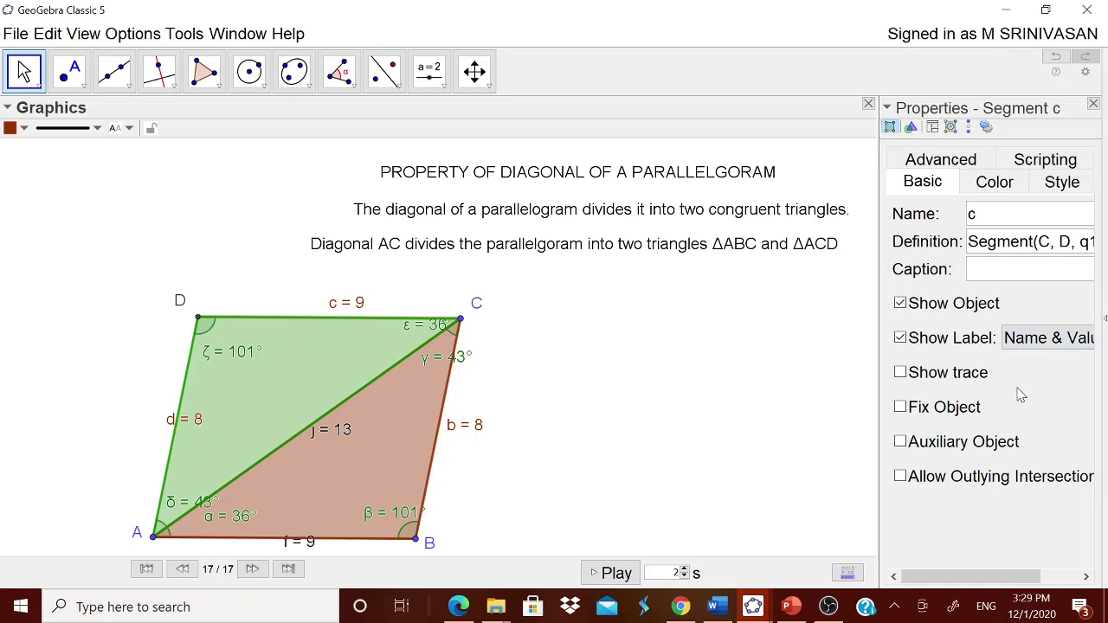
{"action": "left_click", "coordinate": [1093, 104]}
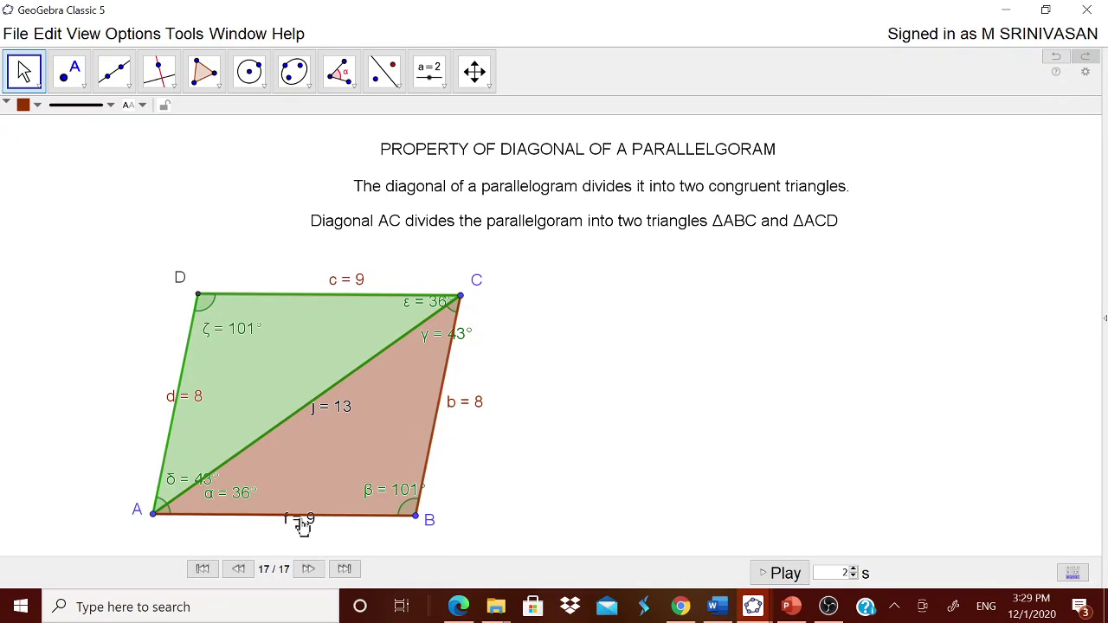
Step: Reposition the length labels f, b, j, d and c so they sit clear of their segments
{"action": "left_click_drag", "start_coordinate": [303, 526], "coordinate": [300, 537]}
{"action": "left_click_drag", "start_coordinate": [474, 412], "coordinate": [489, 404]}
{"action": "left_click_drag", "start_coordinate": [323, 408], "coordinate": [343, 415]}
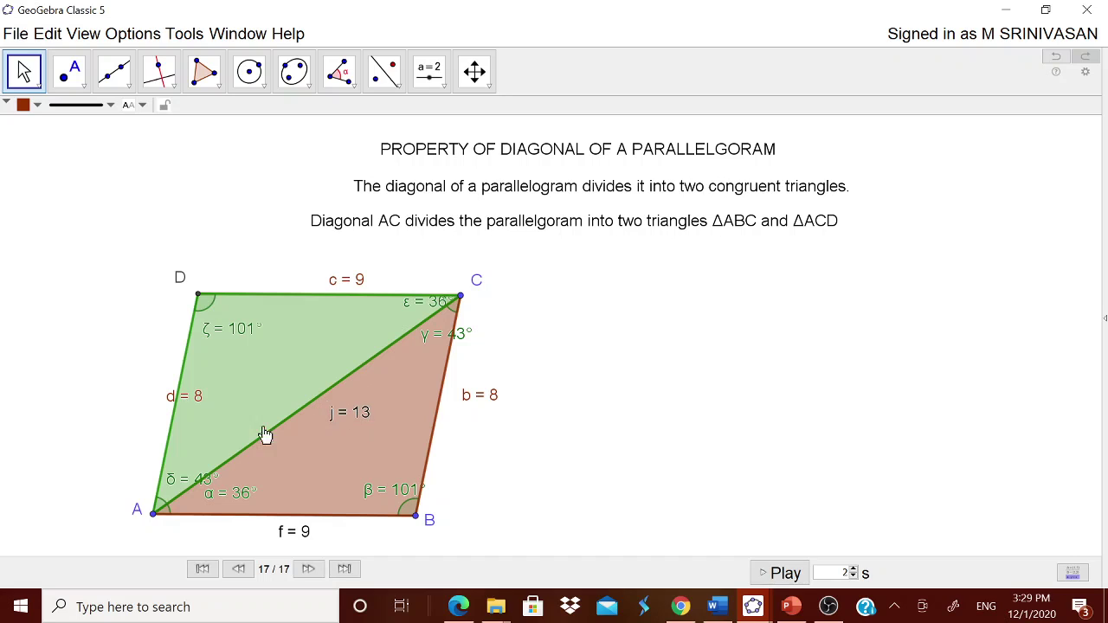
{"action": "left_click_drag", "start_coordinate": [189, 407], "coordinate": [143, 404]}
{"action": "left_click_drag", "start_coordinate": [351, 289], "coordinate": [334, 288]}
Step: Add the text "AB = CD =" followed by the linked value of segment f, and place it beneath the diagonal AC statement
{"action": "left_click", "coordinate": [433, 77]}
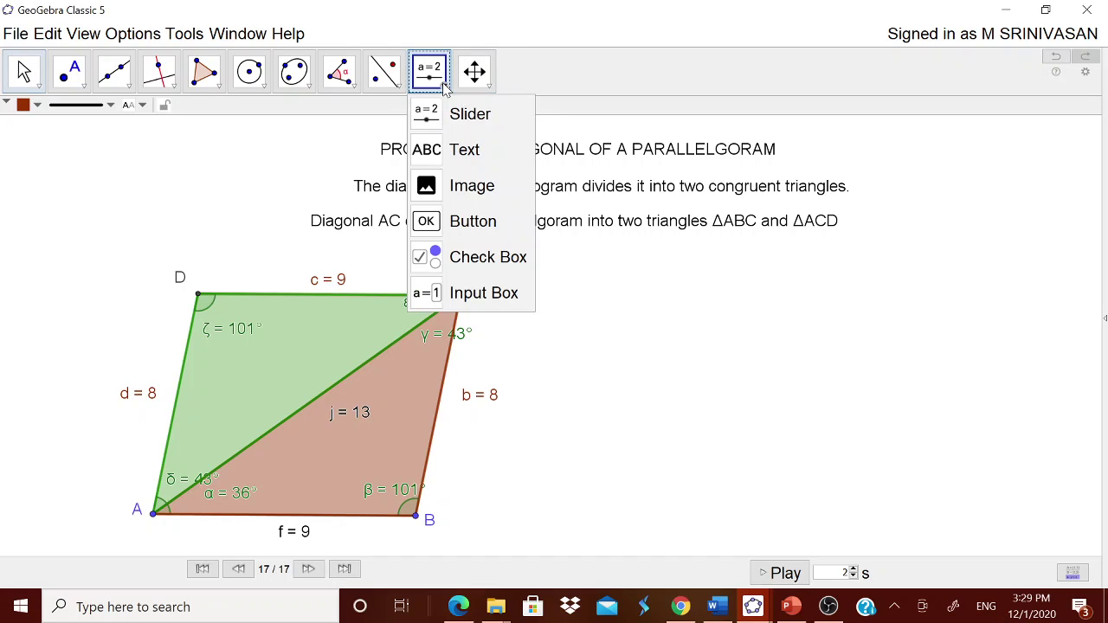
{"action": "left_click", "coordinate": [441, 151]}
{"action": "left_click", "coordinate": [643, 341]}
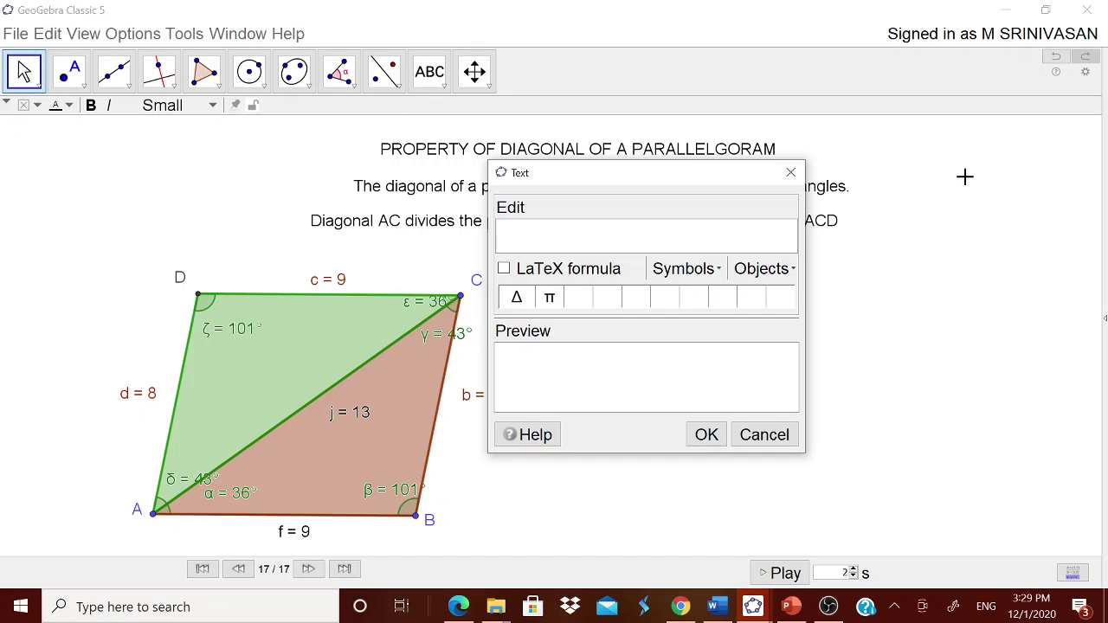
{"action": "left_click_drag", "start_coordinate": [653, 175], "coordinate": [728, 183]}
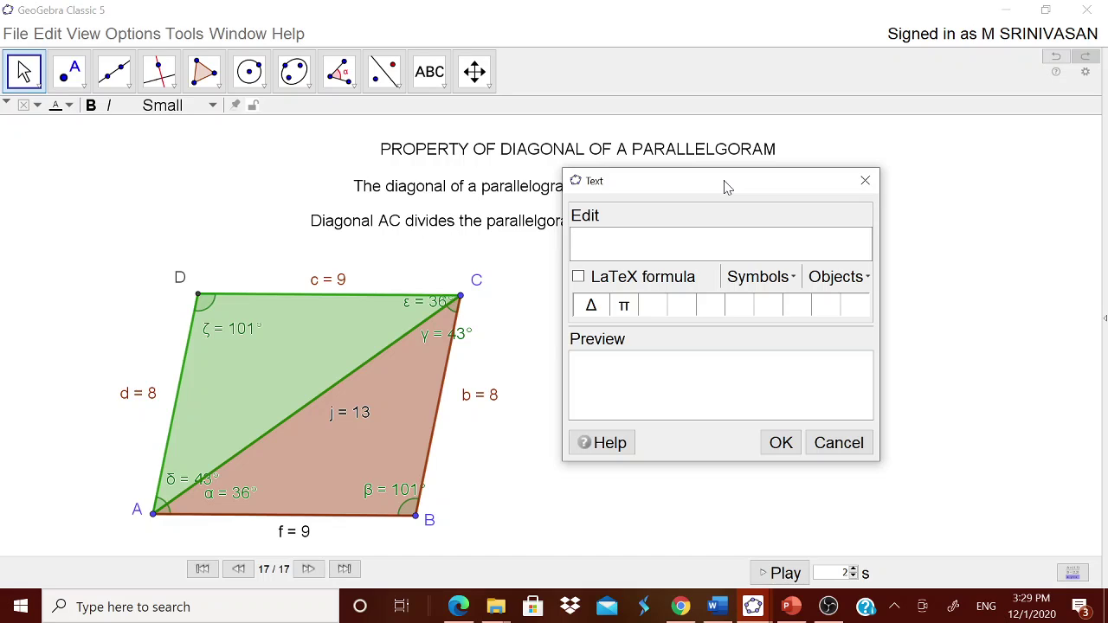
{"action": "type", "text": "AB = CD ="}
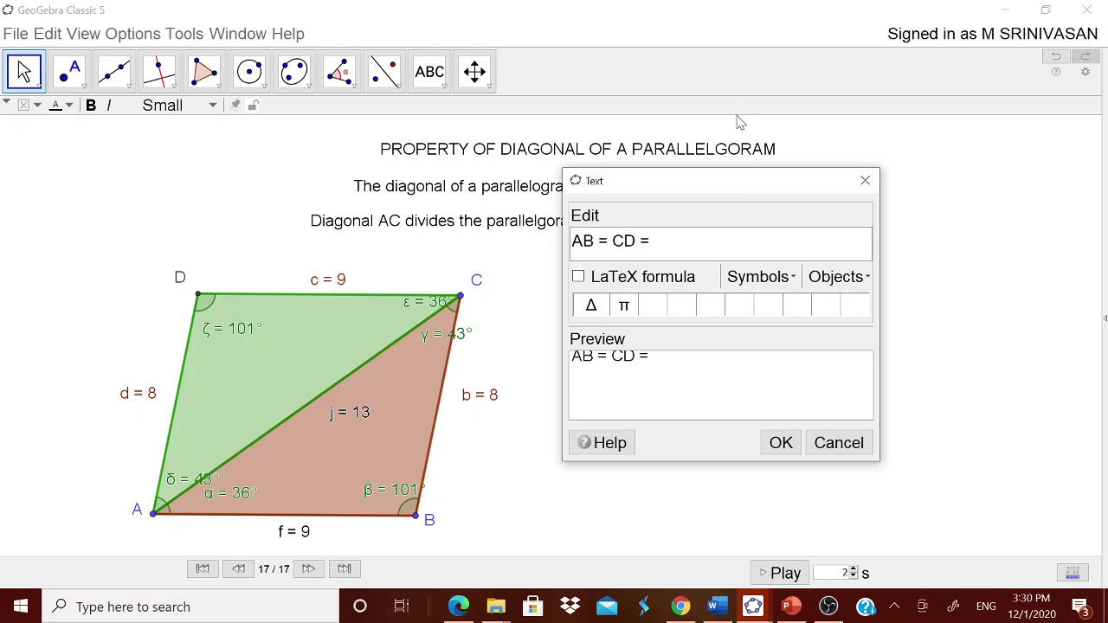
{"action": "left_click", "coordinate": [846, 283]}
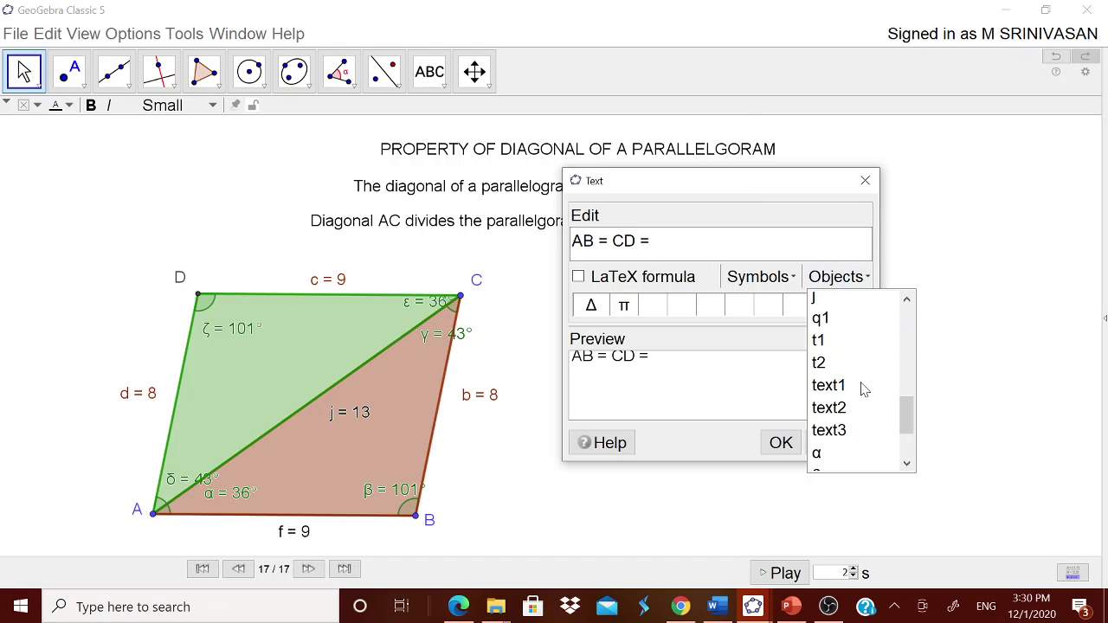
{"action": "left_click_drag", "start_coordinate": [905, 428], "coordinate": [905, 399]}
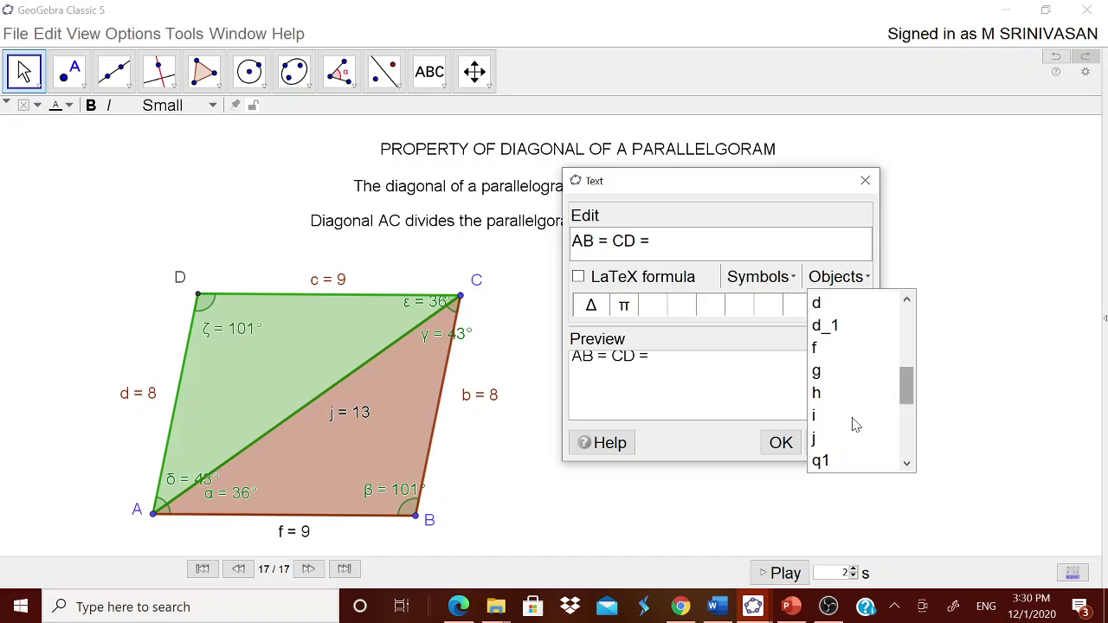
{"action": "left_click", "coordinate": [822, 351]}
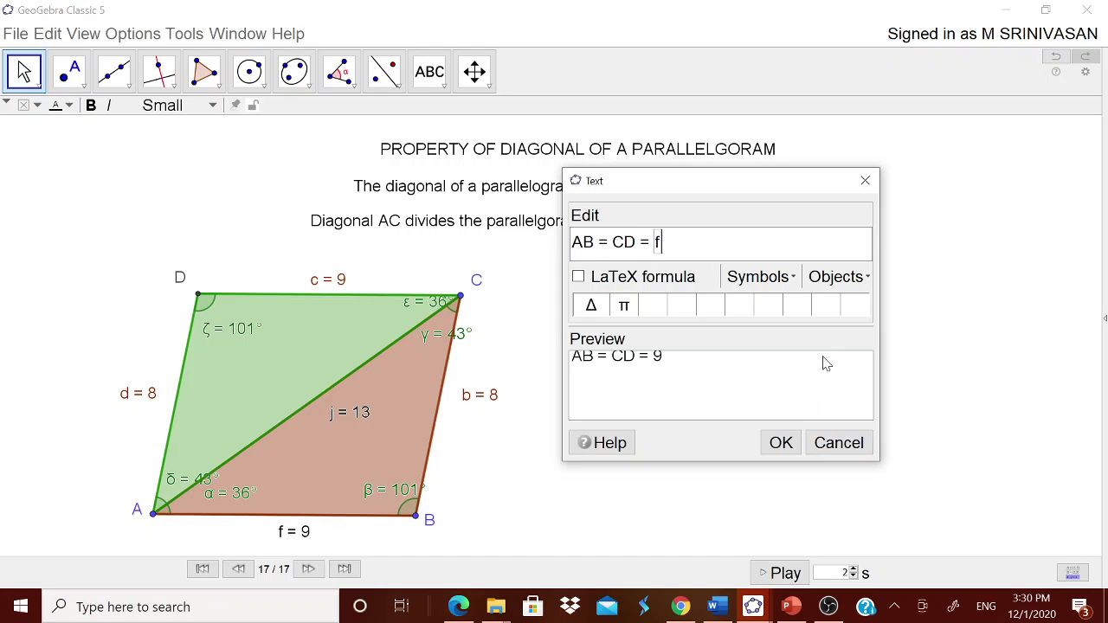
{"action": "left_click", "coordinate": [780, 443]}
{"action": "left_click_drag", "start_coordinate": [695, 346], "coordinate": [656, 270]}
Step: Add the text "BC = AD =" followed by the linked value of segment b, and place it under the AB = CD line
{"action": "left_click", "coordinate": [561, 429]}
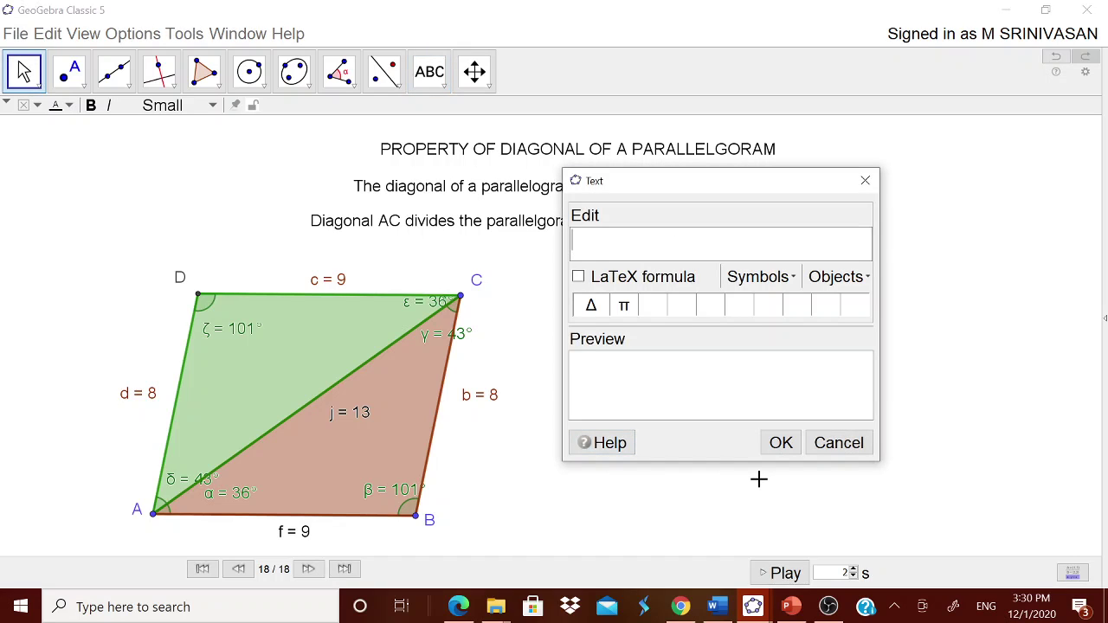
{"action": "type", "text": "BC = AD ="}
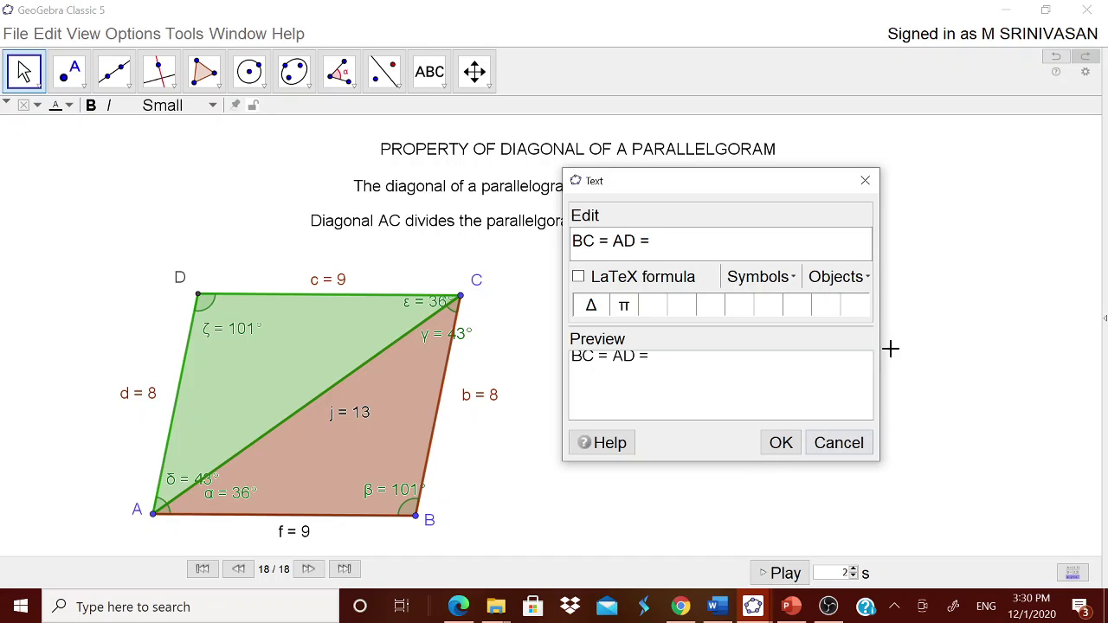
{"action": "left_click", "coordinate": [857, 277]}
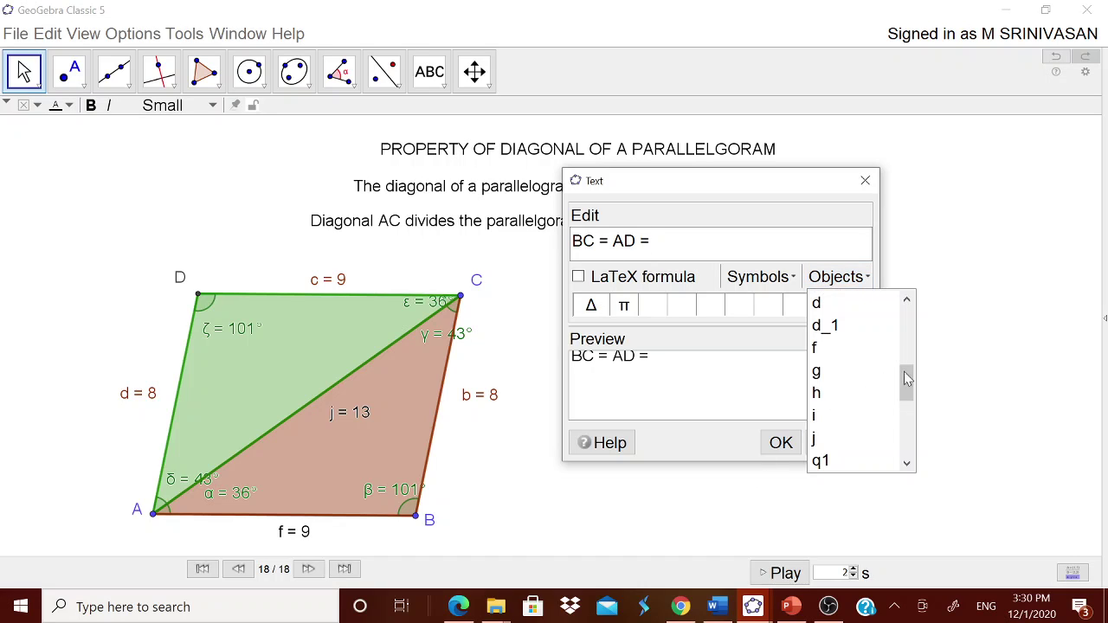
{"action": "scroll", "coordinate": [905, 363], "scroll_direction": "up", "scroll_amount": 2}
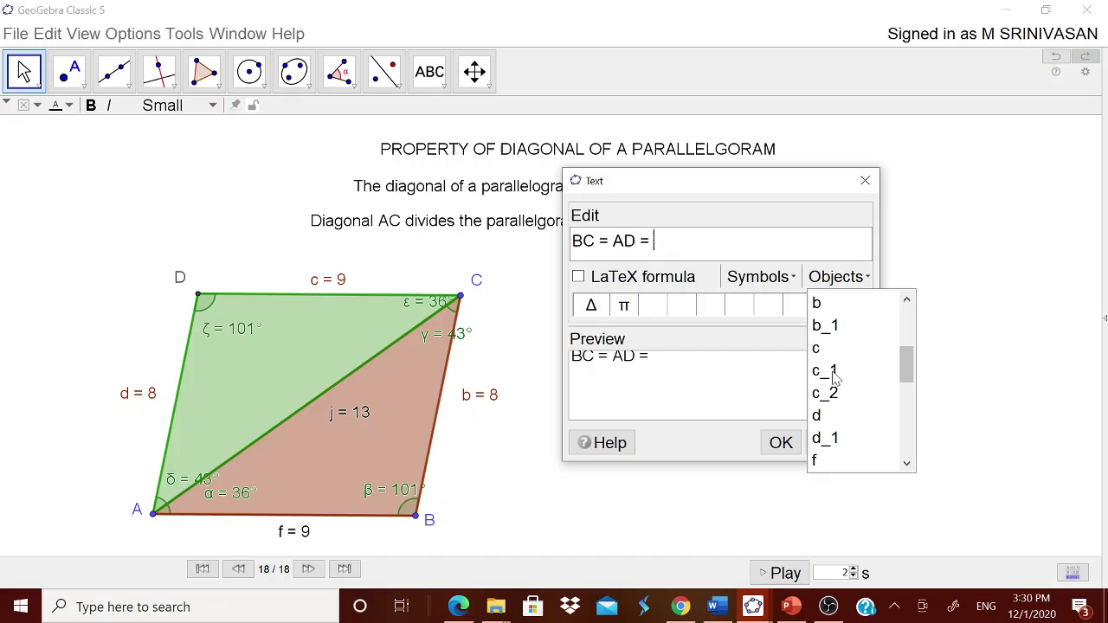
{"action": "left_click", "coordinate": [824, 305]}
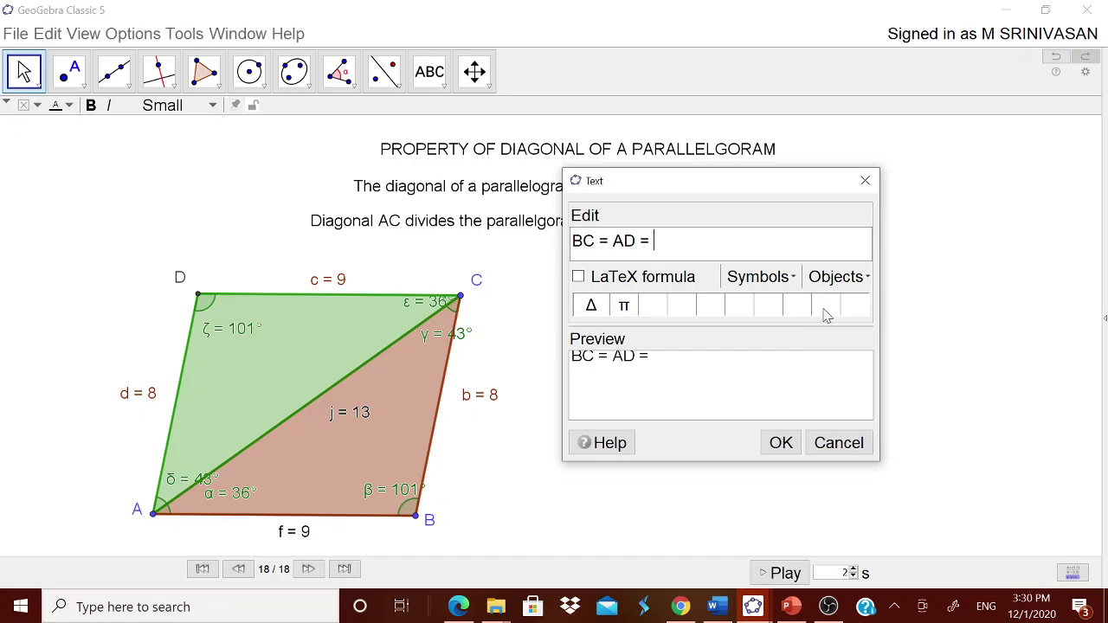
{"action": "left_click", "coordinate": [780, 442]}
{"action": "left_click_drag", "start_coordinate": [637, 425], "coordinate": [665, 306]}
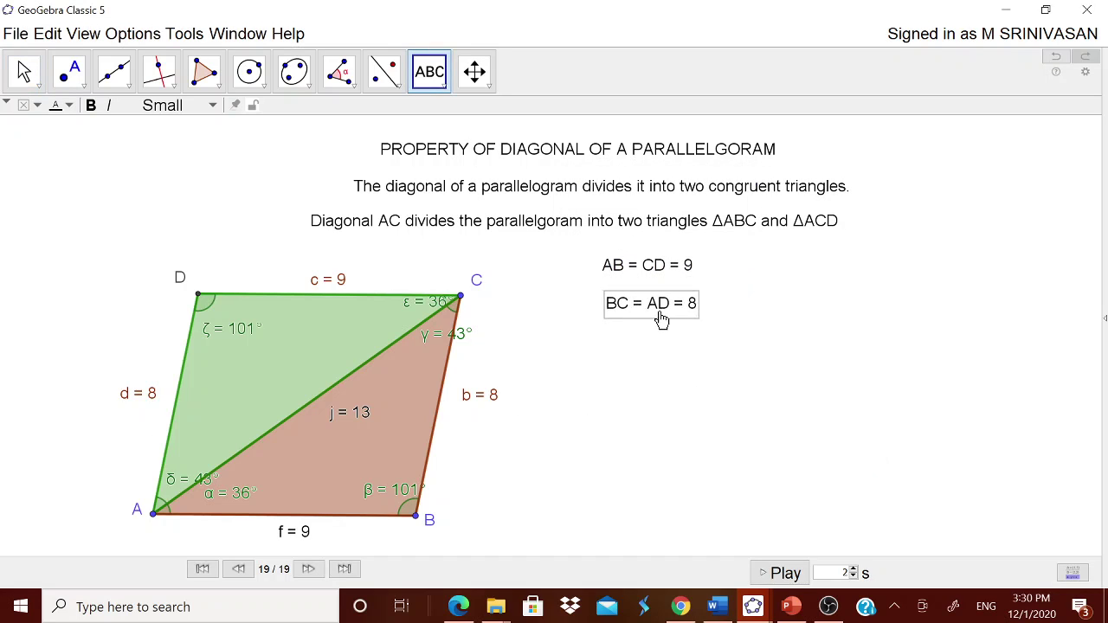
Step: Add the text "AC =AC=" followed by the linked value of segment j, and align it under the BC = AD line
{"action": "left_click", "coordinate": [626, 423]}
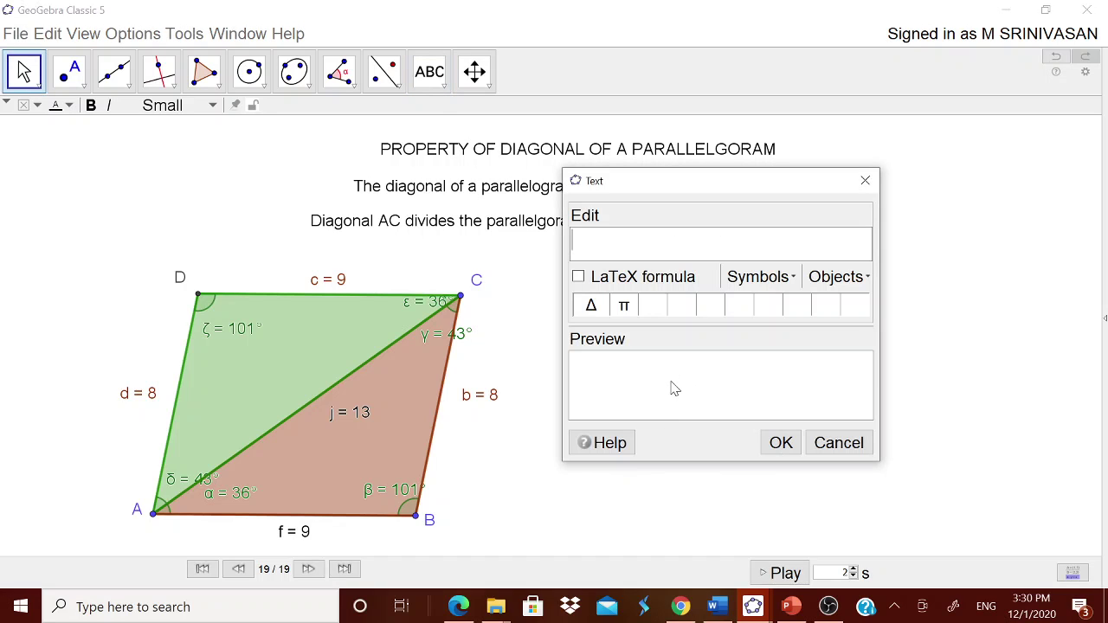
{"action": "type", "text": "AC =AC="}
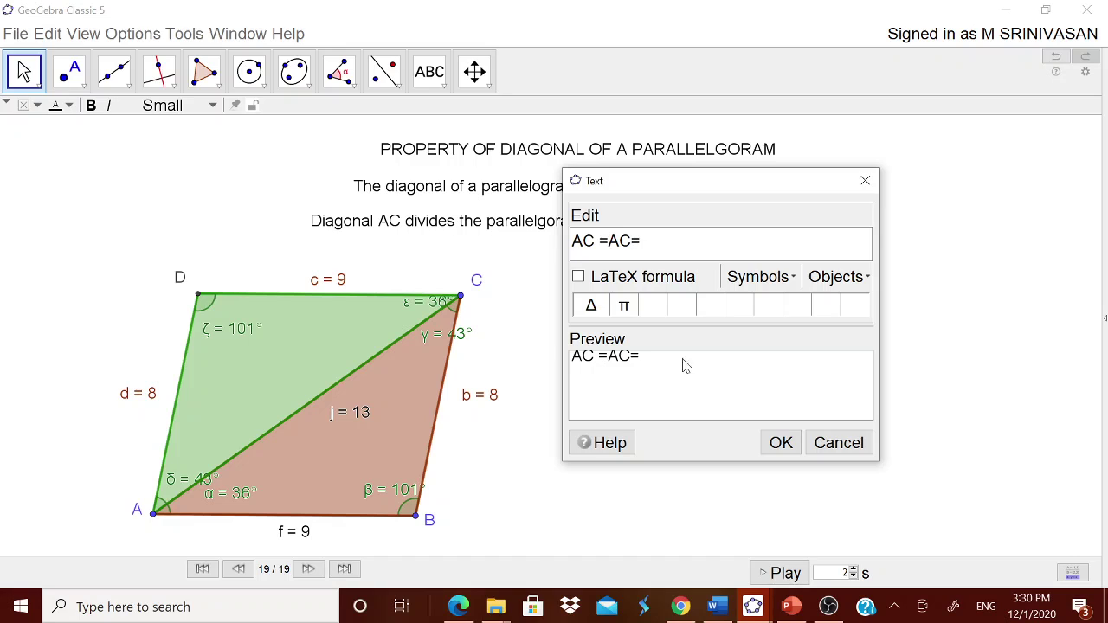
{"action": "left_click", "coordinate": [838, 276]}
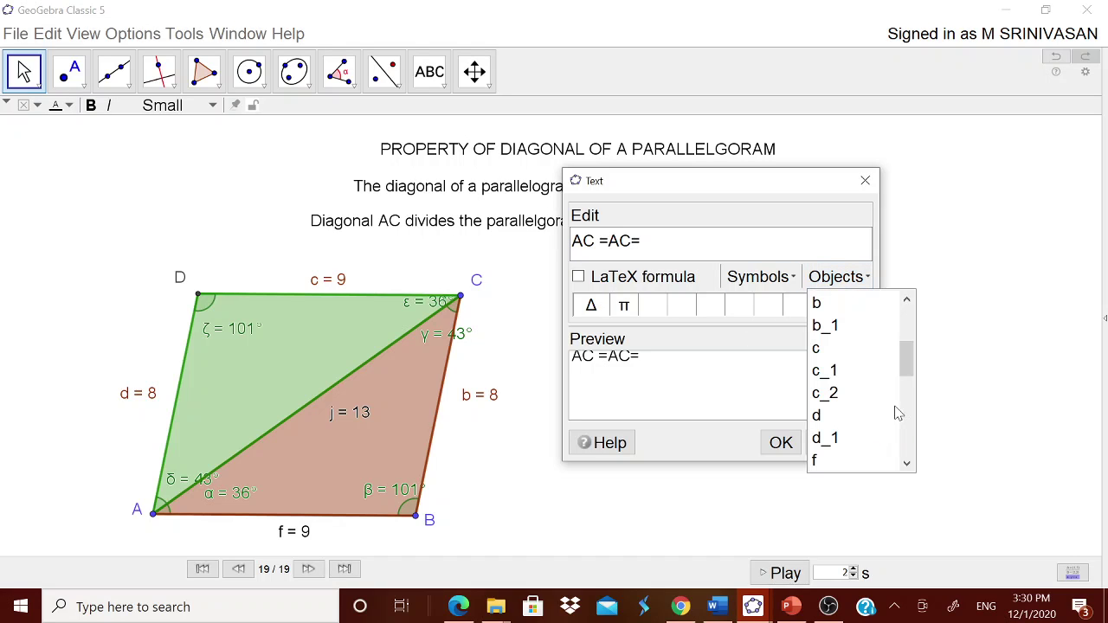
{"action": "left_click_drag", "start_coordinate": [905, 372], "coordinate": [905, 399]}
{"action": "left_click", "coordinate": [834, 414]}
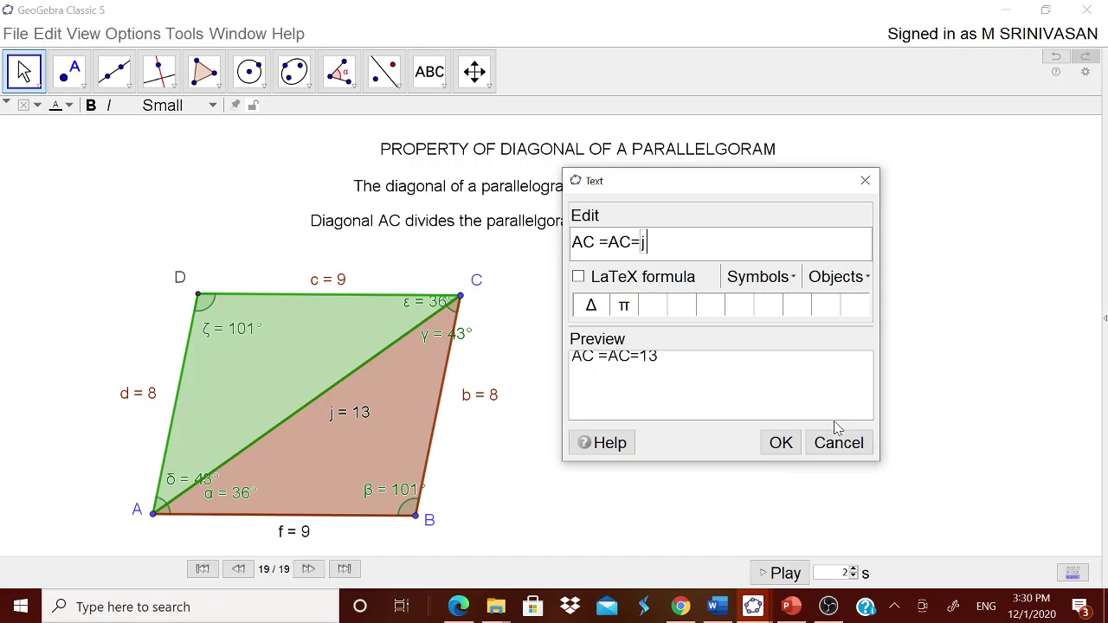
{"action": "left_click", "coordinate": [779, 446]}
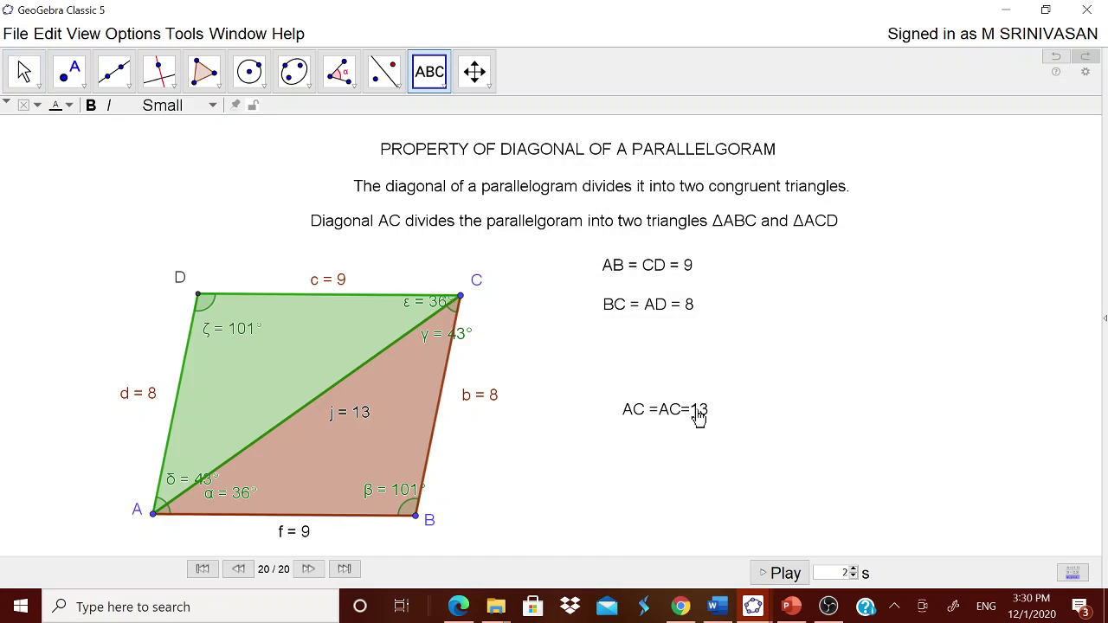
{"action": "left_click_drag", "start_coordinate": [699, 416], "coordinate": [681, 357]}
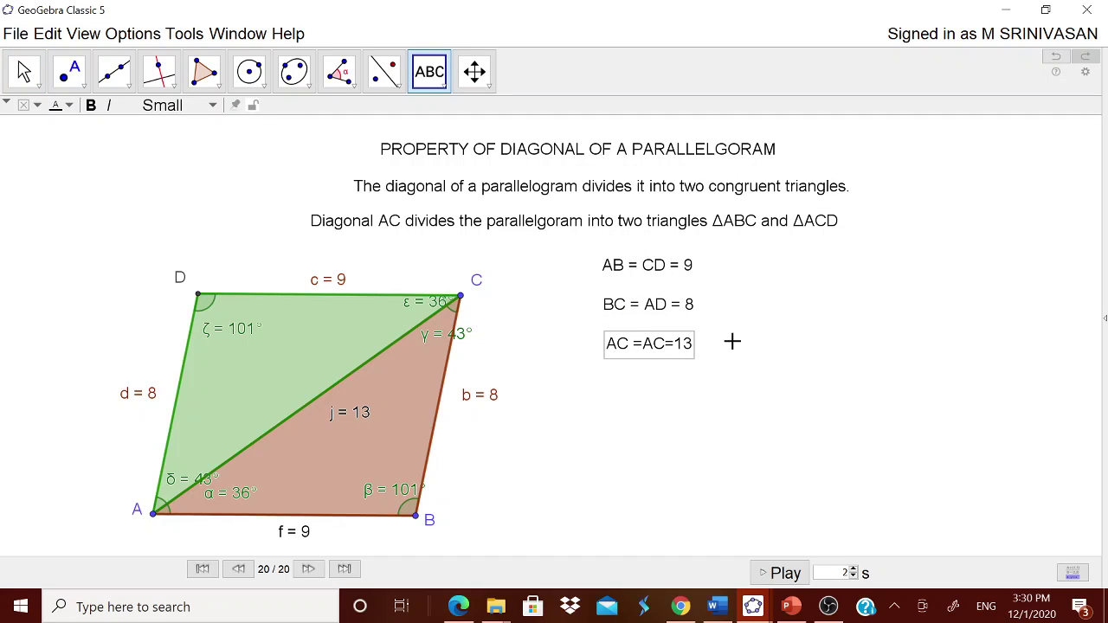
Step: Add the text "∠BAC = ∠ACD=" followed by the linked value of angle α, and place it beside the AB = CD line
{"action": "left_click", "coordinate": [775, 419]}
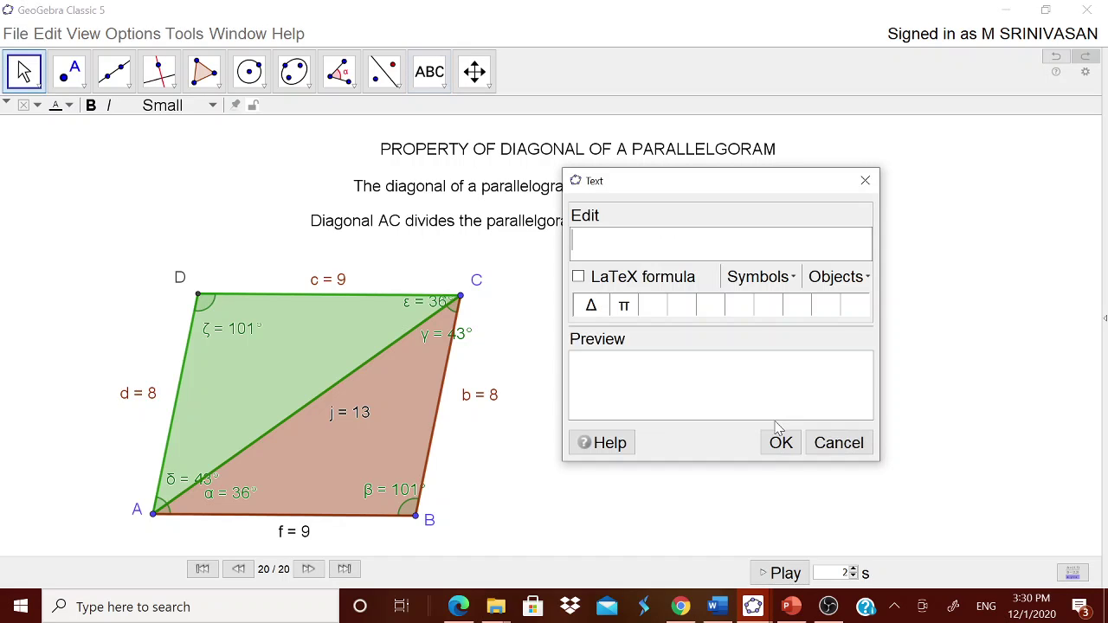
{"action": "left_click", "coordinate": [743, 288]}
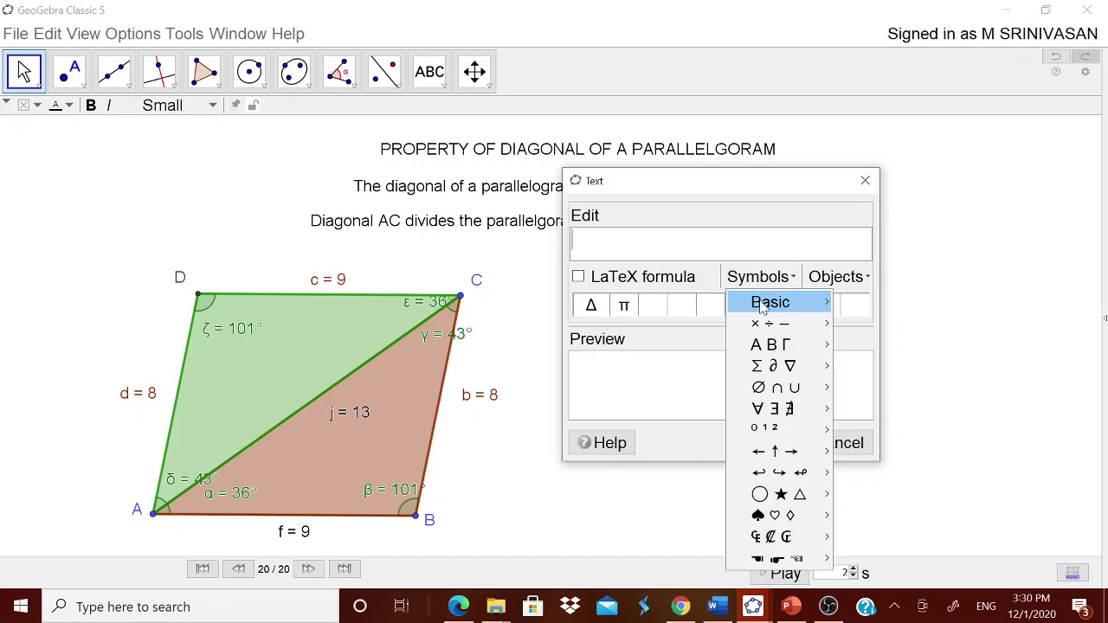
{"action": "mouse_move", "coordinate": [822, 328]}
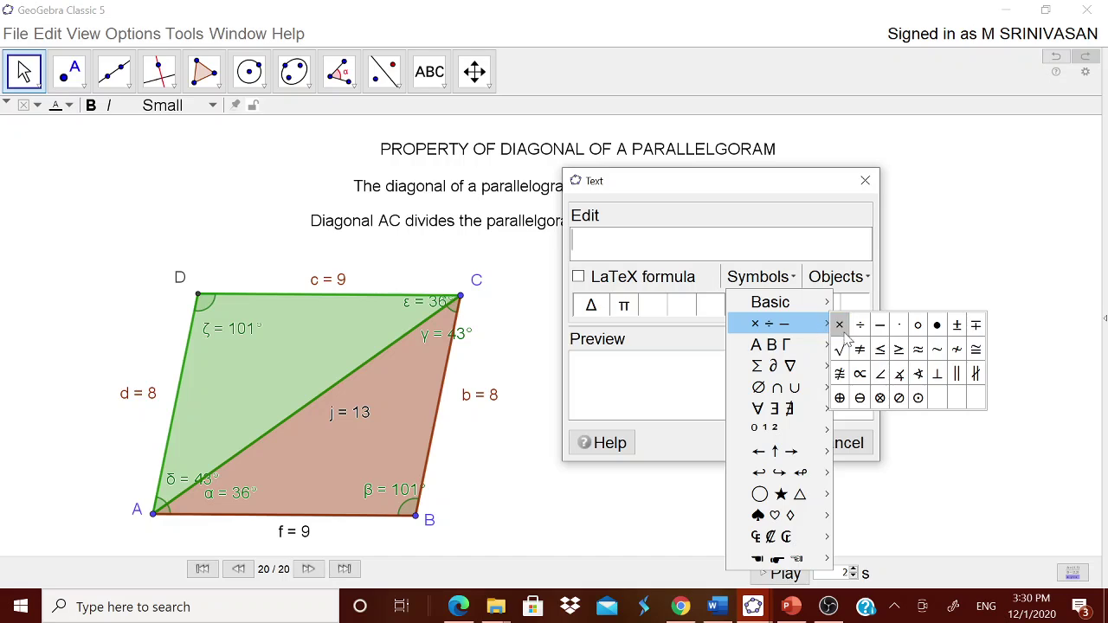
{"action": "left_click", "coordinate": [883, 374]}
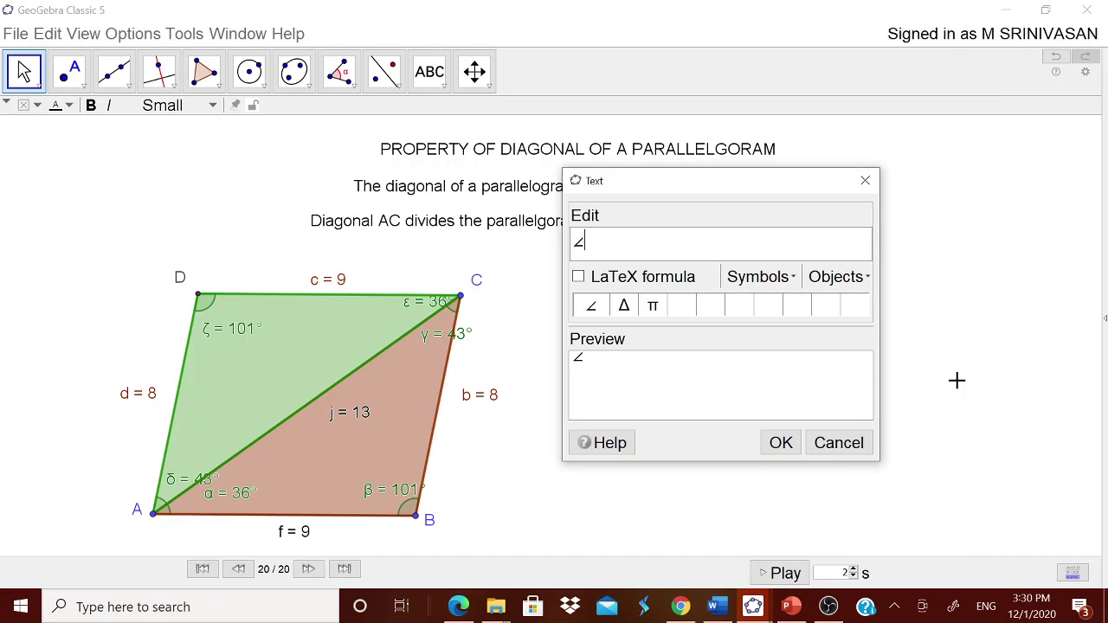
{"action": "type", "text": "BAC"}
{"action": "type", "text": "= A"}
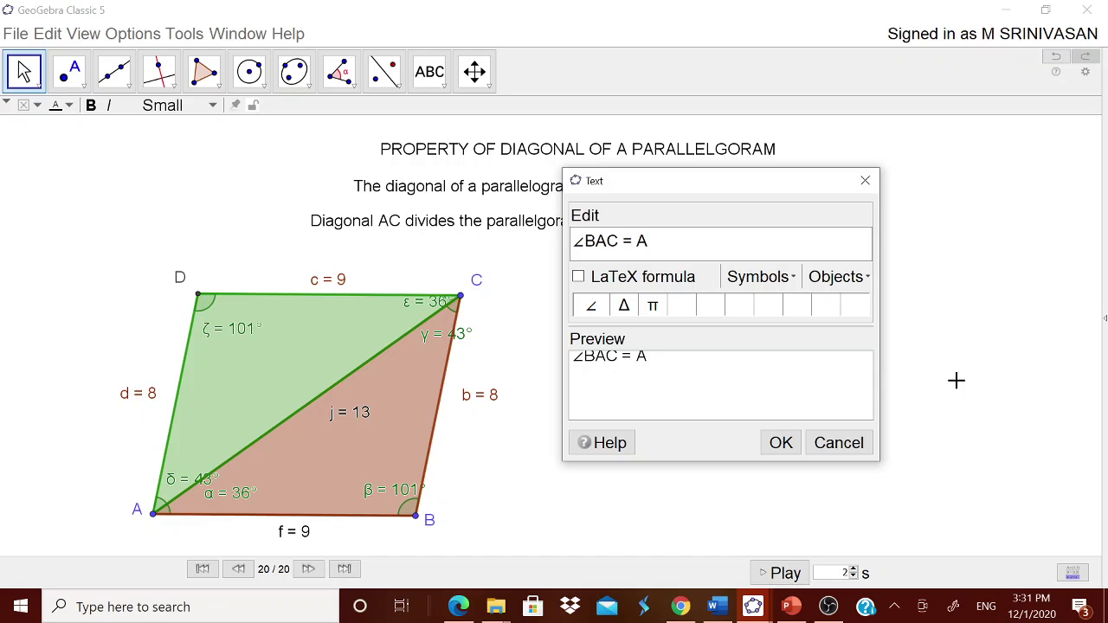
{"action": "key", "text": "BackSpace"}
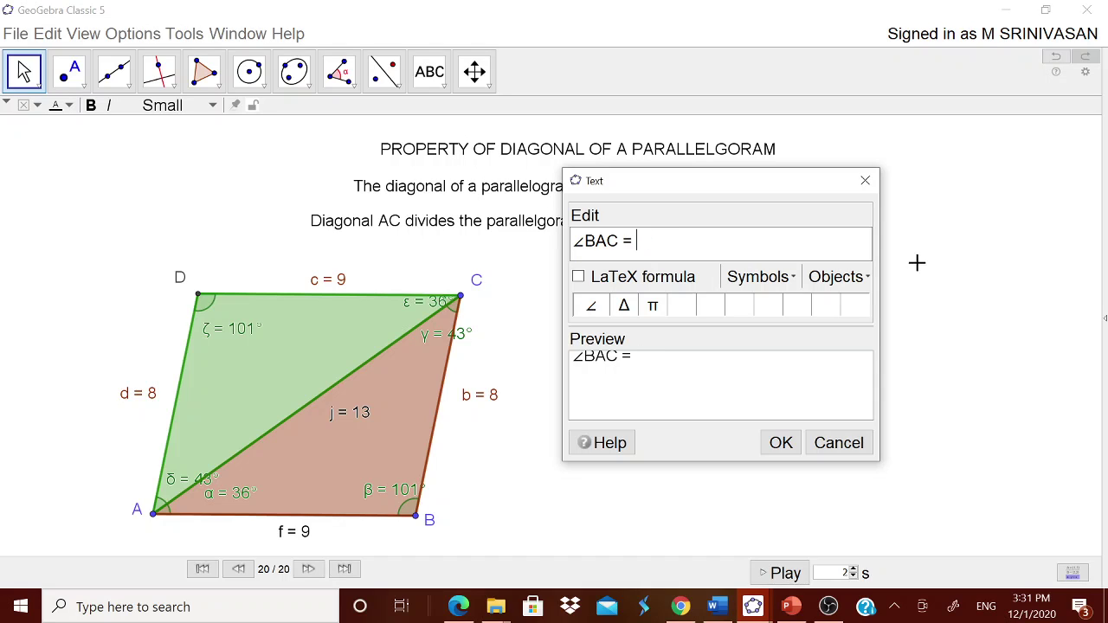
{"action": "left_click", "coordinate": [589, 305]}
{"action": "type", "text": "ACD="}
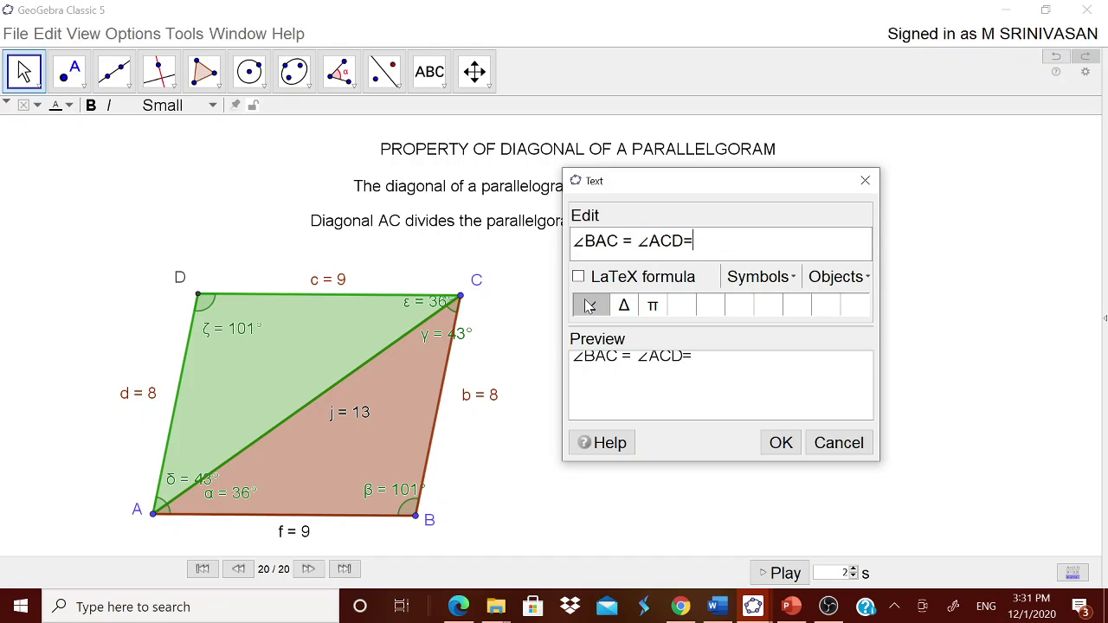
{"action": "left_click", "coordinate": [855, 279]}
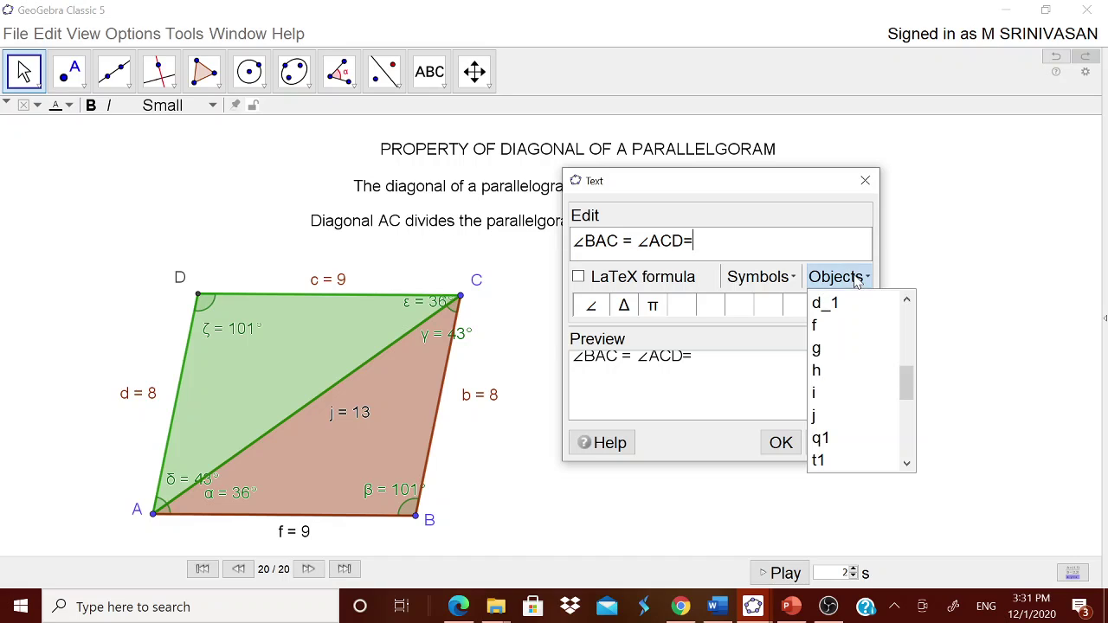
{"action": "scroll", "coordinate": [905, 372], "scroll_direction": "up", "scroll_amount": 1}
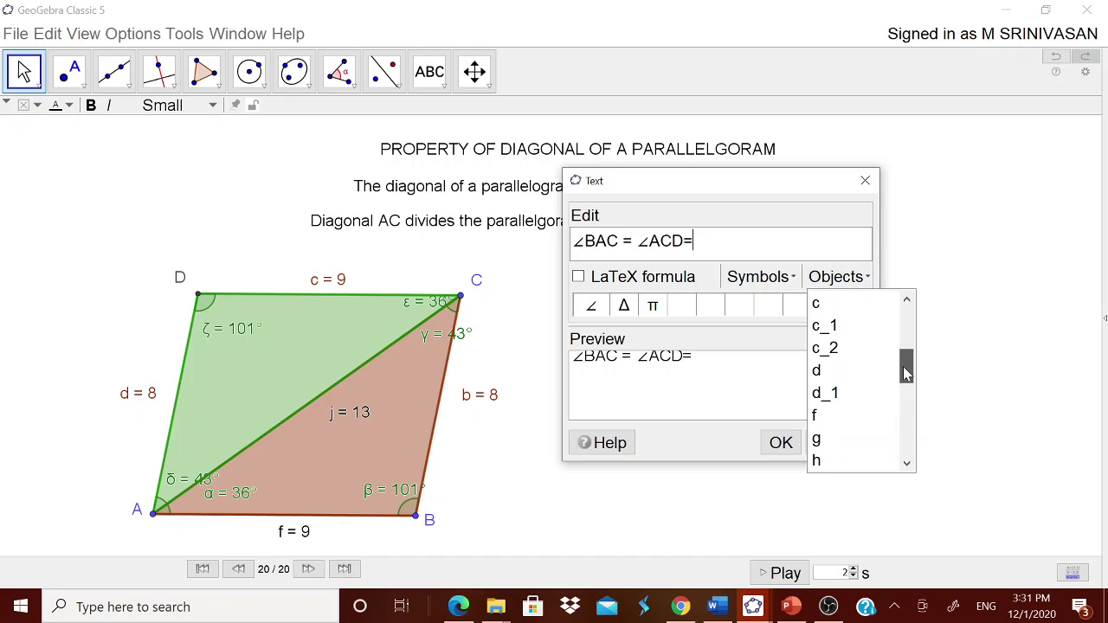
{"action": "left_click_drag", "start_coordinate": [905, 372], "coordinate": [816, 273]}
{"action": "left_click", "coordinate": [853, 413]}
{"action": "left_click", "coordinate": [781, 444]}
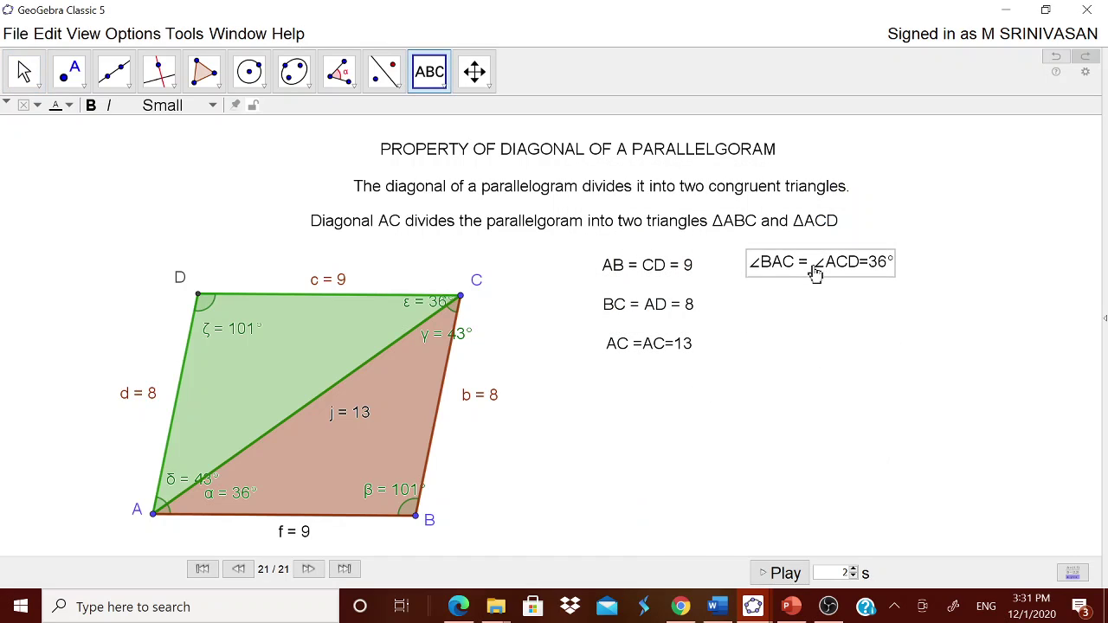
Step: Add the text "∠ABC = ∠CDA =" followed by the linked value of angle β, and place it under the ∠BAC = ∠ACD line
{"action": "left_click", "coordinate": [767, 442]}
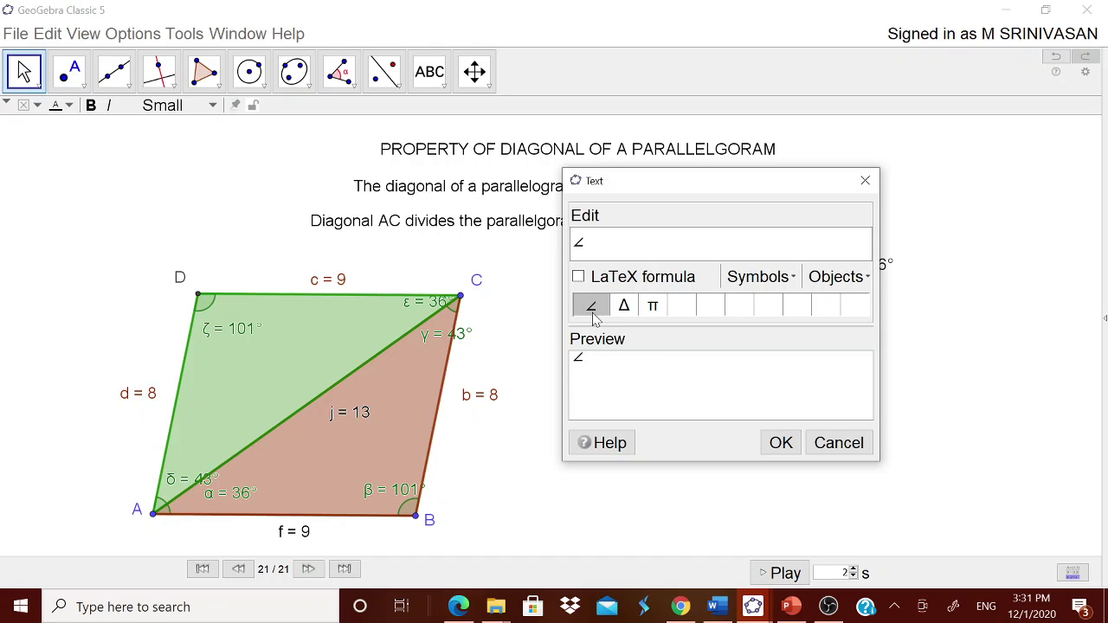
{"action": "type", "text": "ABC = ∠"}
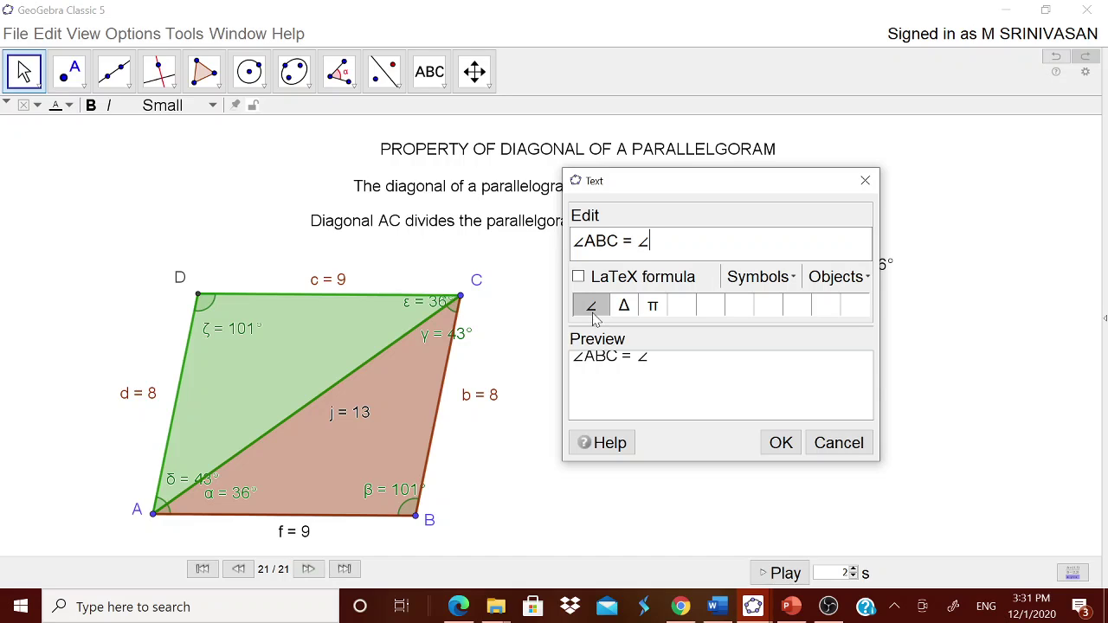
{"action": "type", "text": "DA ="}
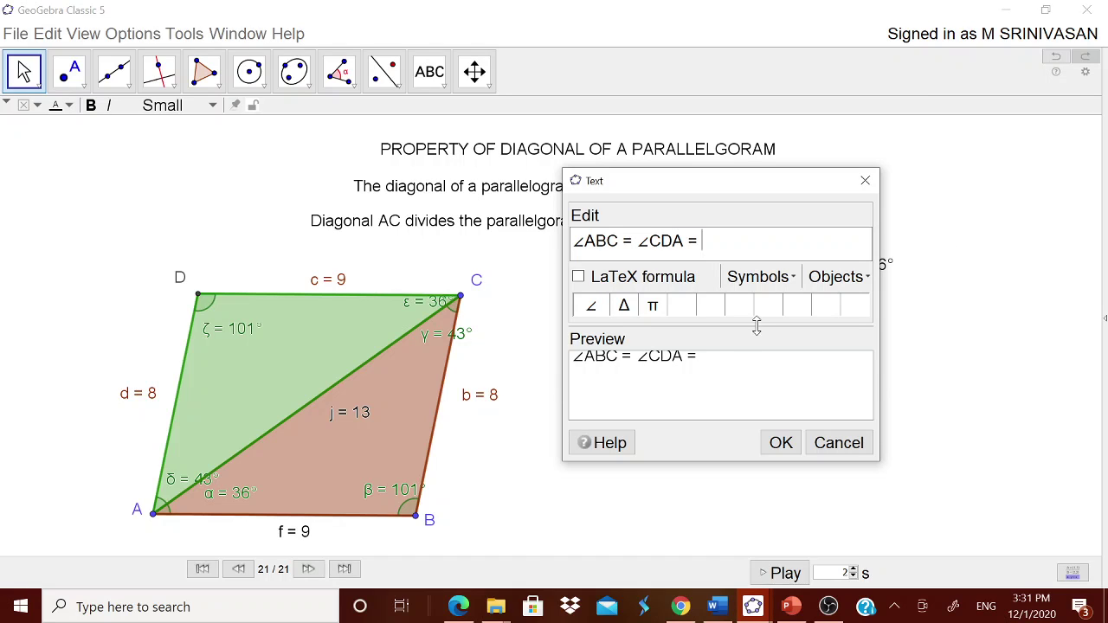
{"action": "left_click", "coordinate": [861, 277]}
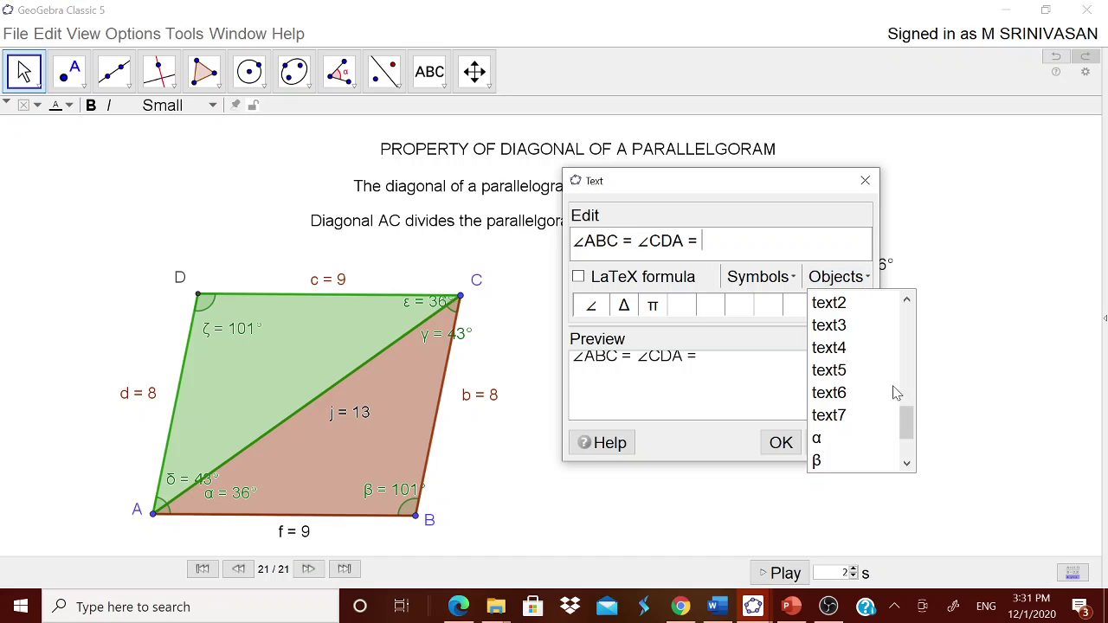
{"action": "left_click", "coordinate": [833, 460]}
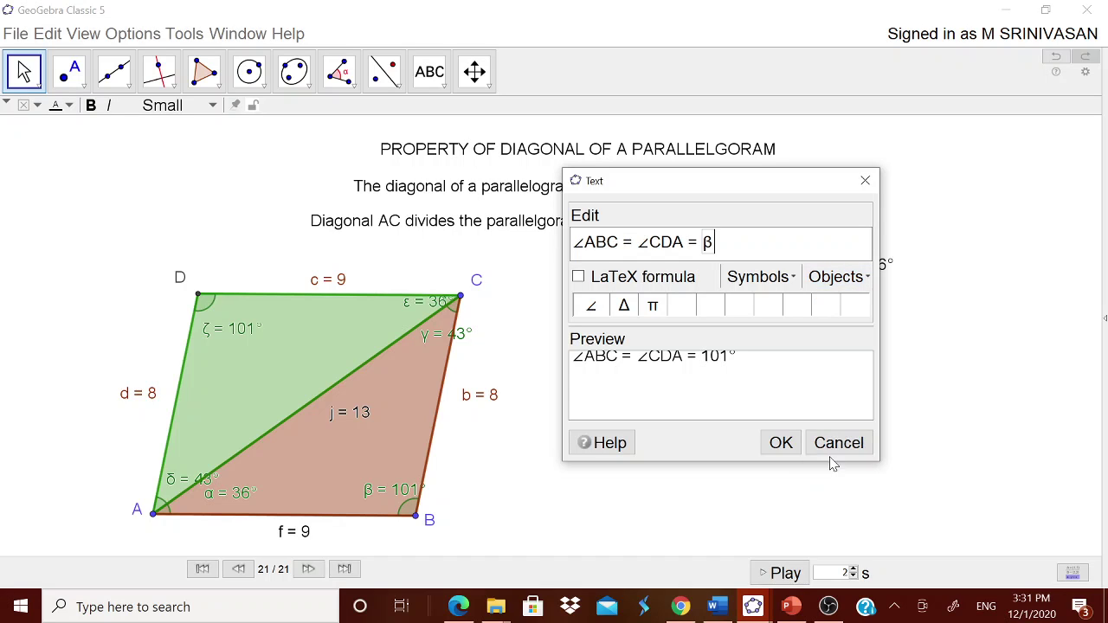
{"action": "left_click", "coordinate": [780, 446]}
{"action": "left_click_drag", "start_coordinate": [829, 439], "coordinate": [821, 305]}
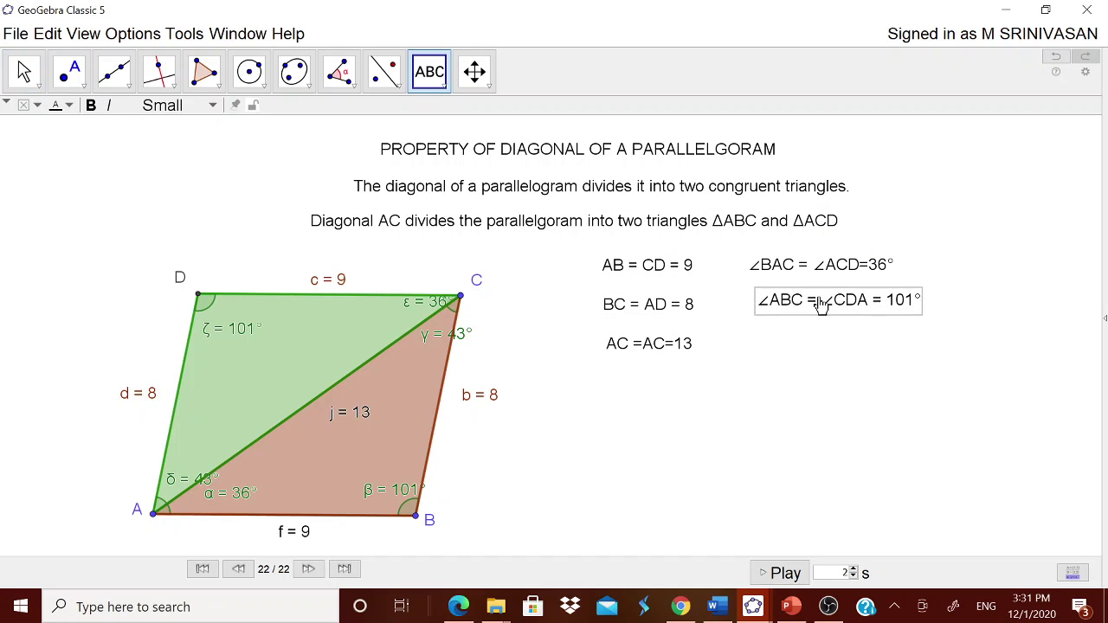
Step: Add the text "∠BCA = ∠DAC =" followed by the linked value of angle γ, and place it under the ∠ABC = ∠CDA line
{"action": "left_click", "coordinate": [655, 483]}
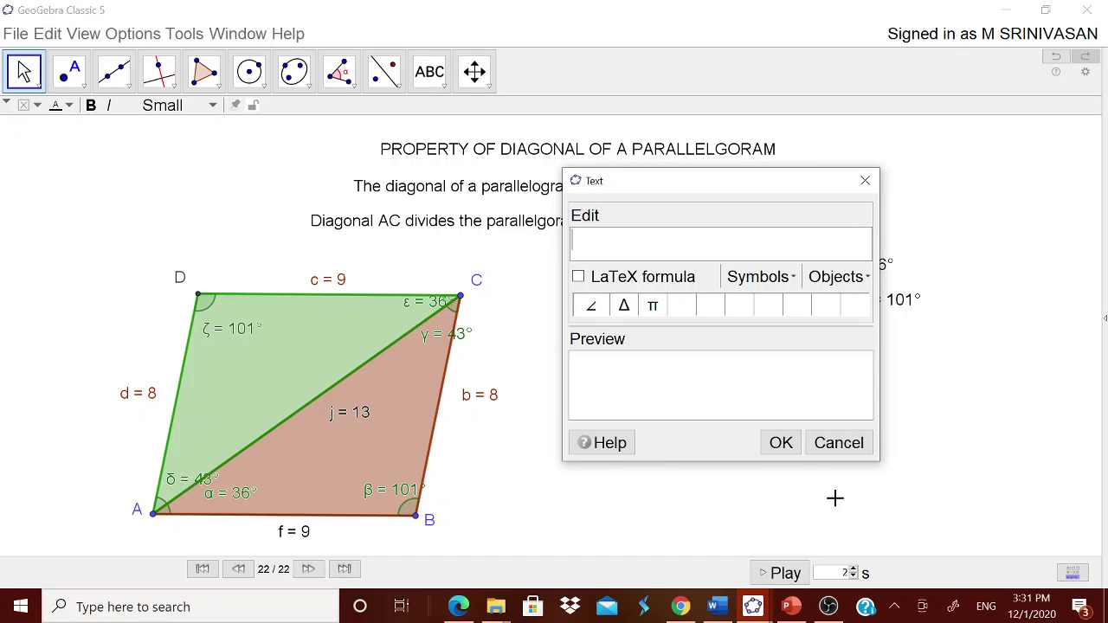
{"action": "left_click", "coordinate": [595, 306]}
{"action": "type", "text": "BCA = ∠DAC ="}
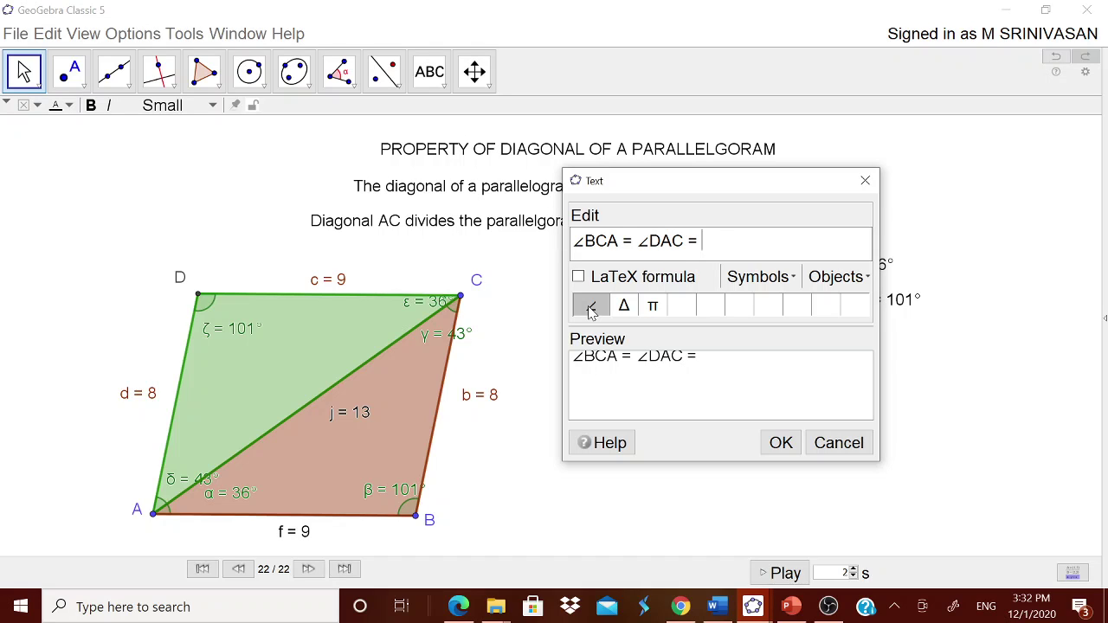
{"action": "left_click", "coordinate": [838, 277]}
{"action": "left_click_drag", "start_coordinate": [905, 421], "coordinate": [904, 445]}
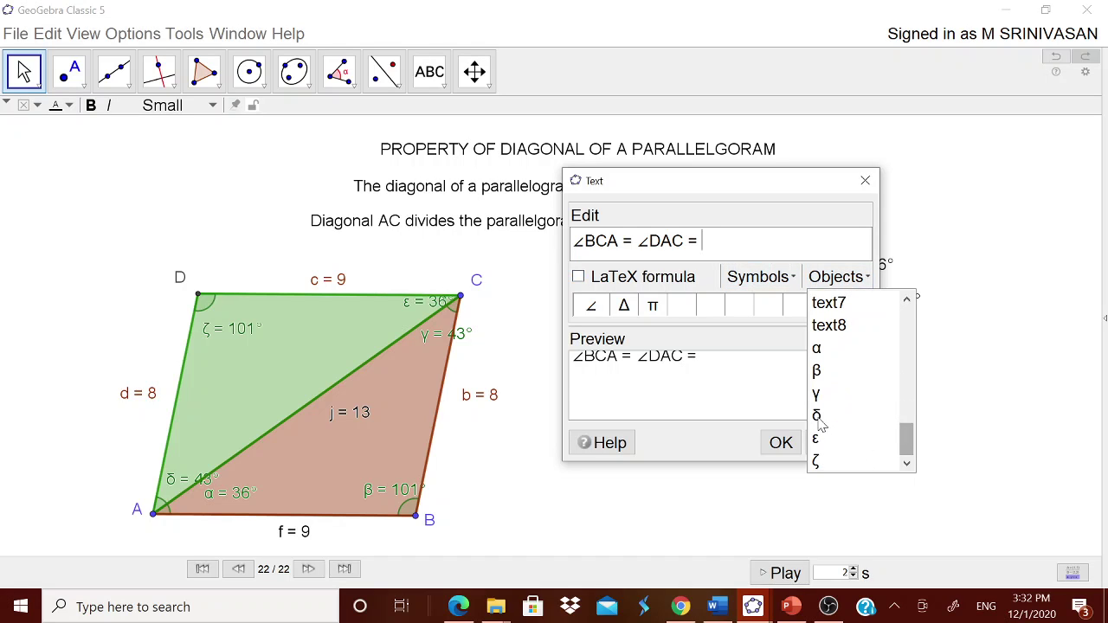
{"action": "left_click", "coordinate": [818, 396]}
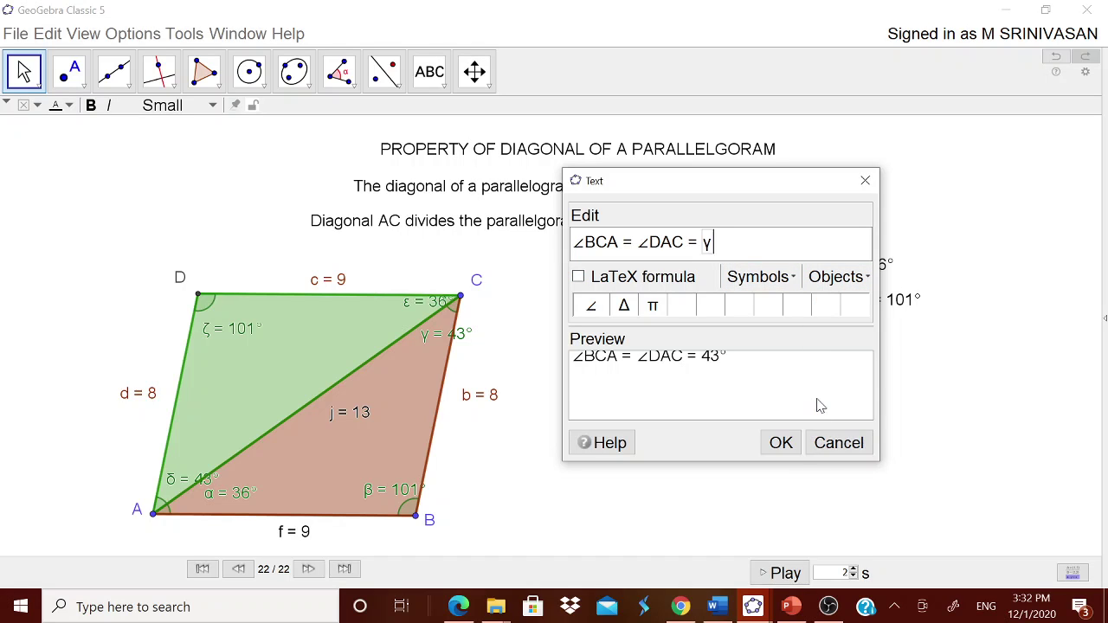
{"action": "left_click", "coordinate": [783, 443]}
{"action": "left_click_drag", "start_coordinate": [703, 478], "coordinate": [817, 353]}
Step: Move vertices B and A to reshape the parallelogram and test the linked length and angle texts, ending with AB about 13 long
{"action": "left_click", "coordinate": [24, 71]}
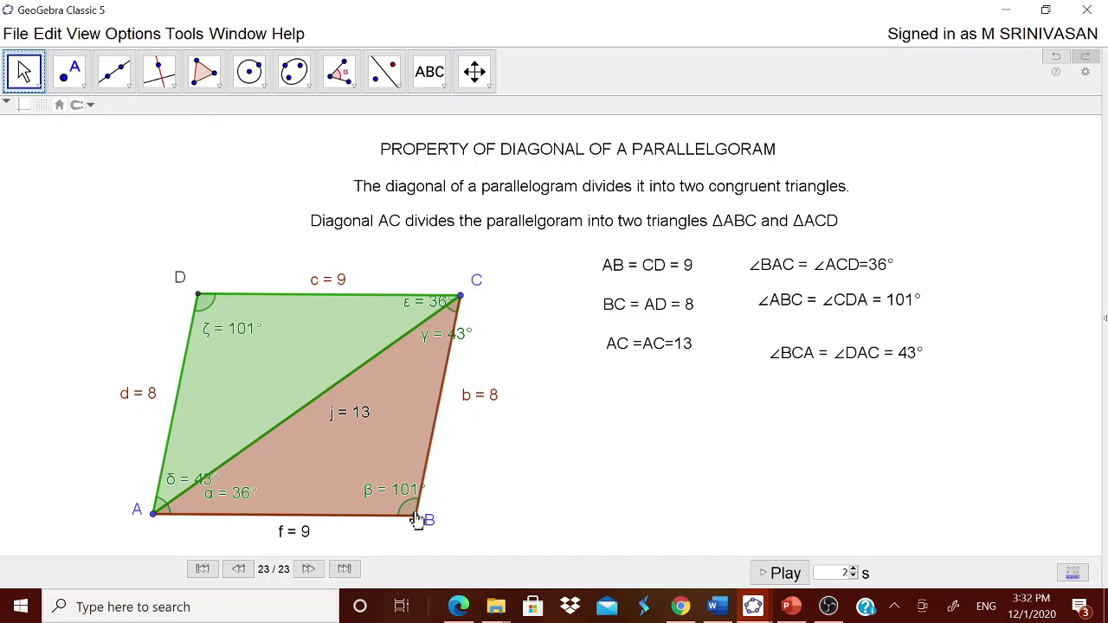
{"action": "left_click_drag", "start_coordinate": [417, 518], "coordinate": [463, 513]}
{"action": "mouse_move", "coordinate": [156, 516]}
{"action": "left_mouse_down"}
{"action": "mouse_move", "coordinate": [109, 557]}
{"action": "mouse_move", "coordinate": [188, 507]}
{"action": "mouse_move", "coordinate": [84, 562]}
{"action": "mouse_move", "coordinate": [199, 500]}
{"action": "mouse_move", "coordinate": [137, 526]}
{"action": "mouse_move", "coordinate": [144, 500]}
{"action": "left_mouse_up"}
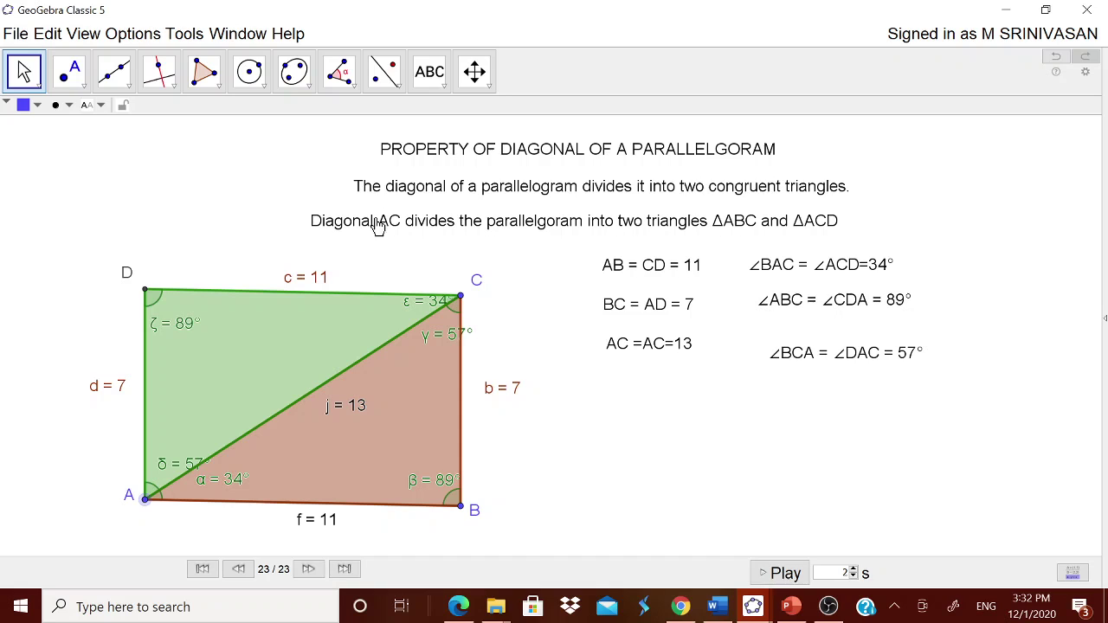
{"action": "left_click_drag", "start_coordinate": [460, 506], "coordinate": [511, 517]}
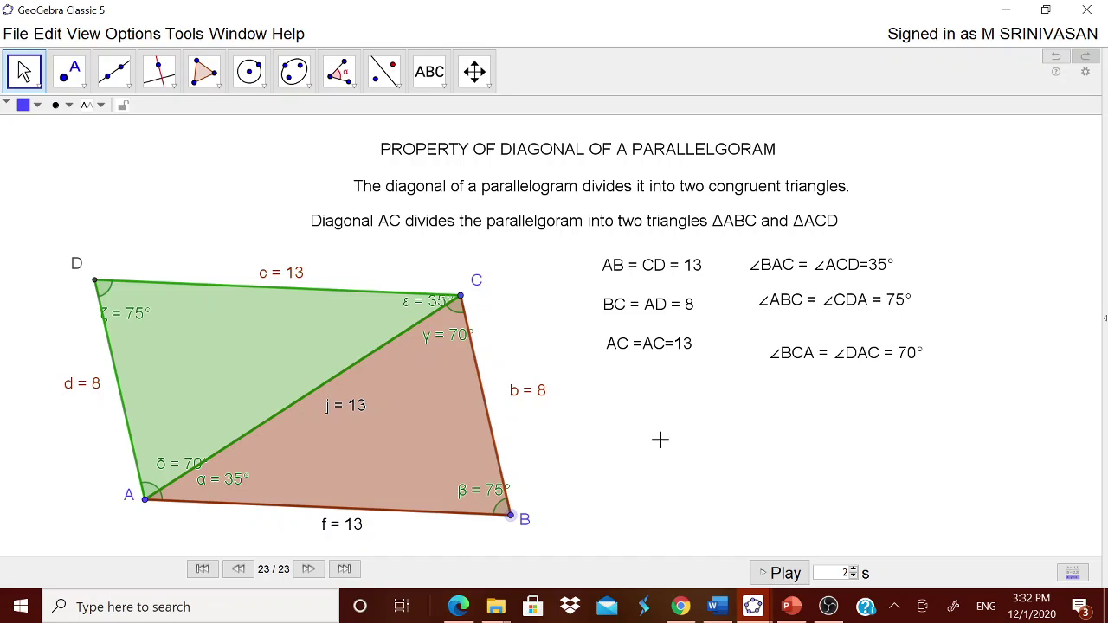
Step: Add the text "ΔABC ≅ΔACD" and place it centred beneath the side and angle equality lines
{"action": "left_click", "coordinate": [430, 72]}
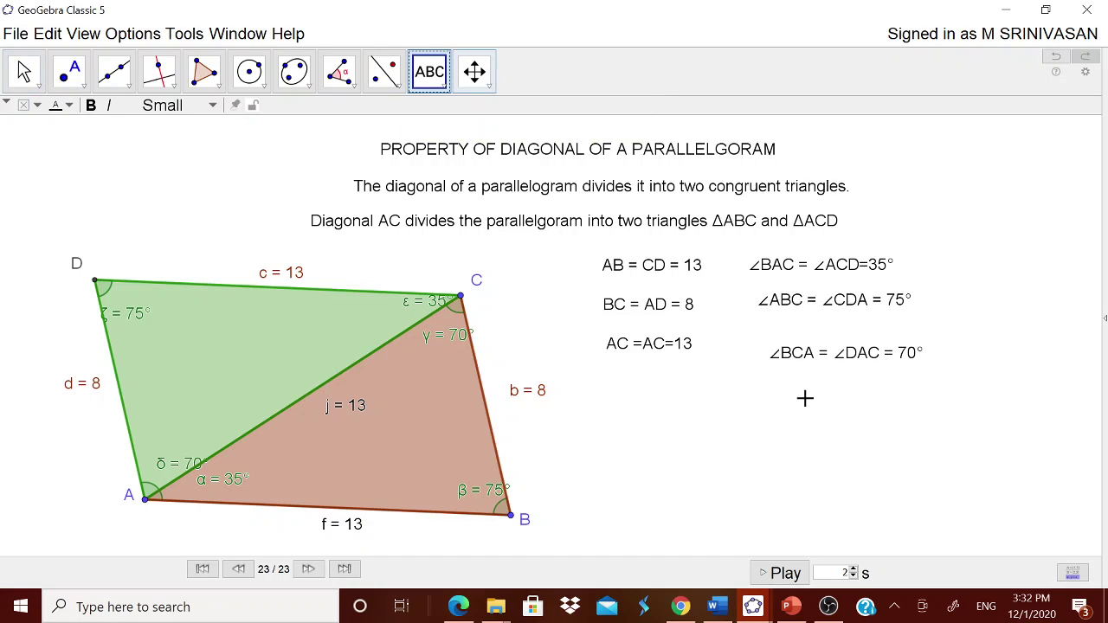
{"action": "left_click", "coordinate": [799, 502]}
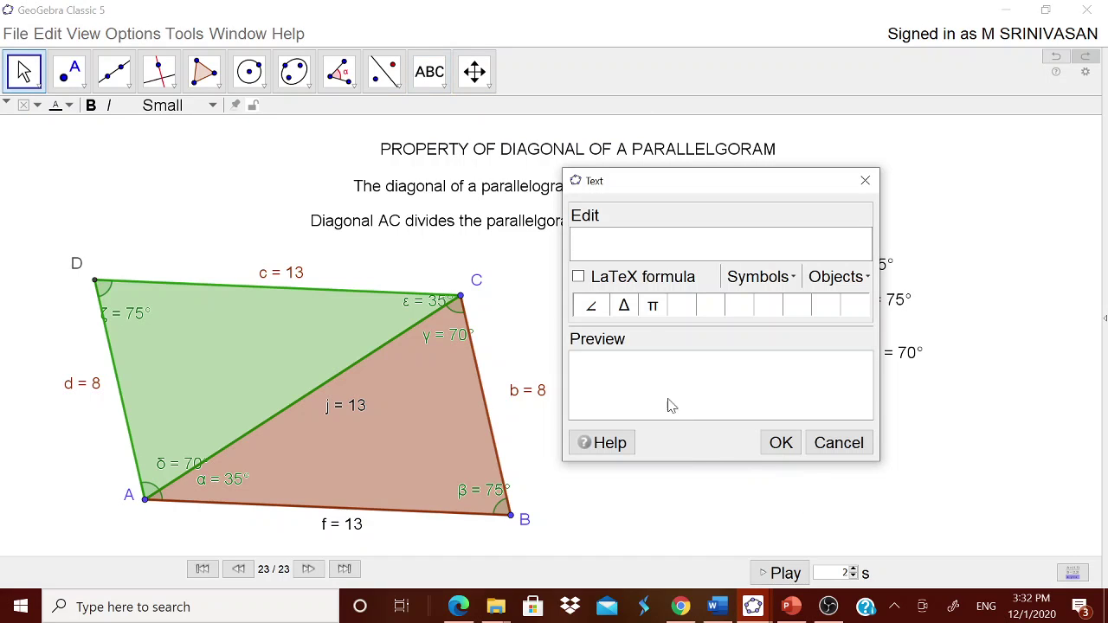
{"action": "left_click", "coordinate": [623, 306]}
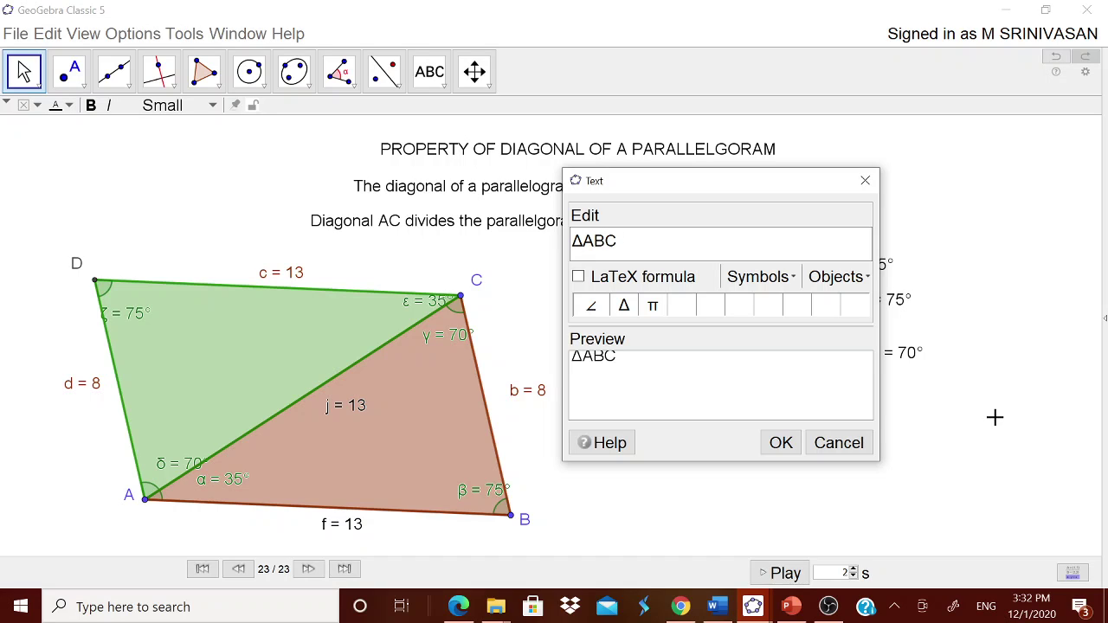
{"action": "left_click", "coordinate": [763, 294]}
{"action": "mouse_move", "coordinate": [769, 325]}
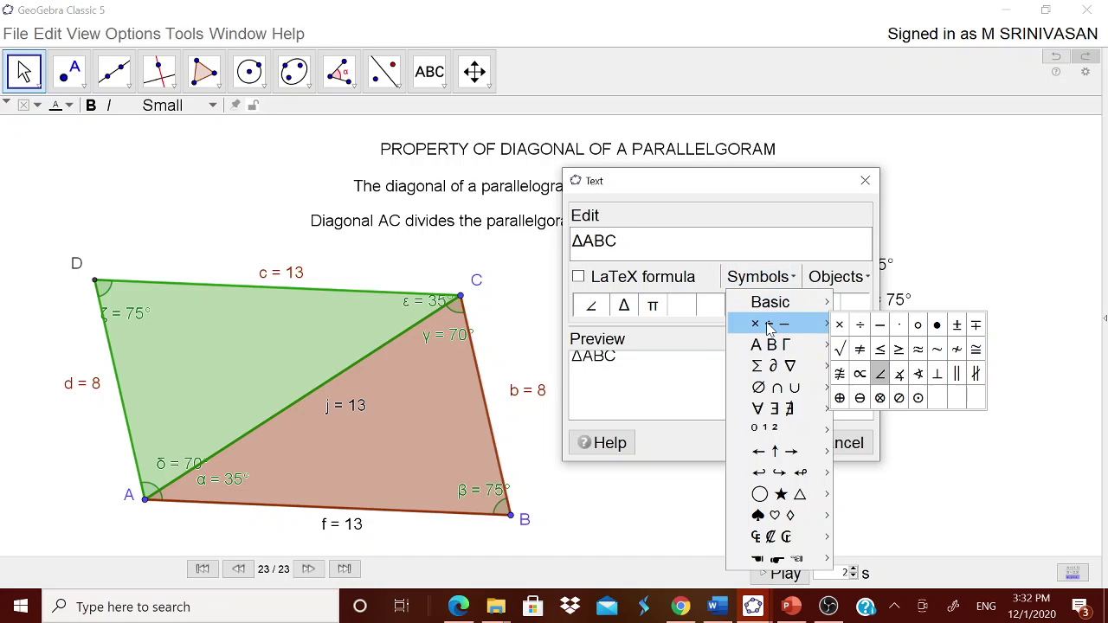
{"action": "left_click", "coordinate": [976, 348]}
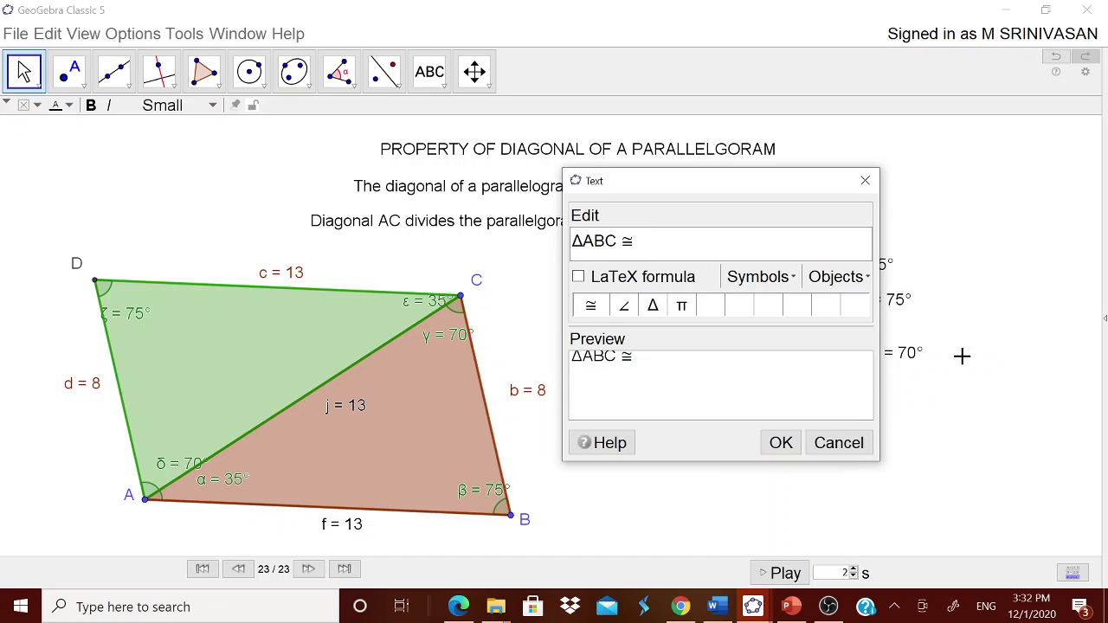
{"action": "left_click", "coordinate": [653, 310]}
{"action": "type", "text": "ACD"}
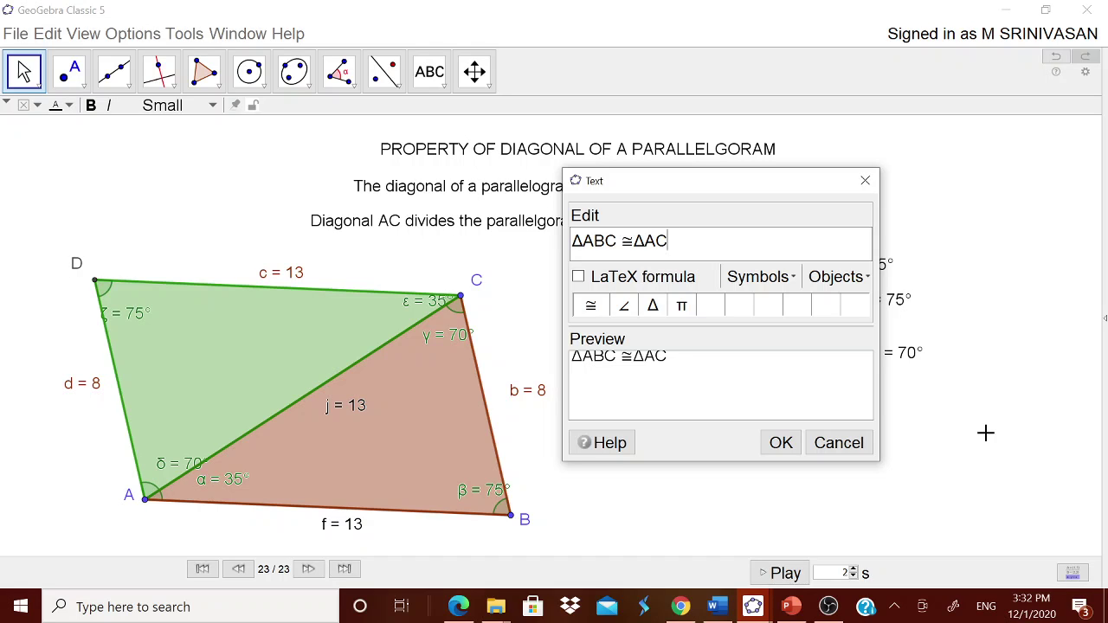
{"action": "left_click", "coordinate": [781, 443]}
{"action": "left_click_drag", "start_coordinate": [843, 494], "coordinate": [762, 416]}
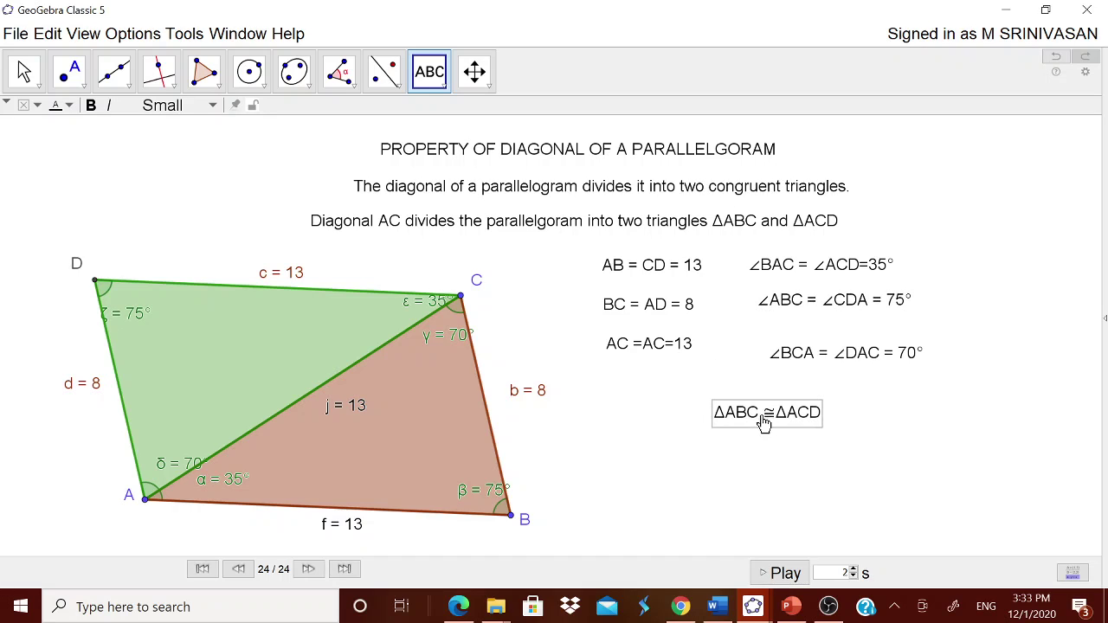